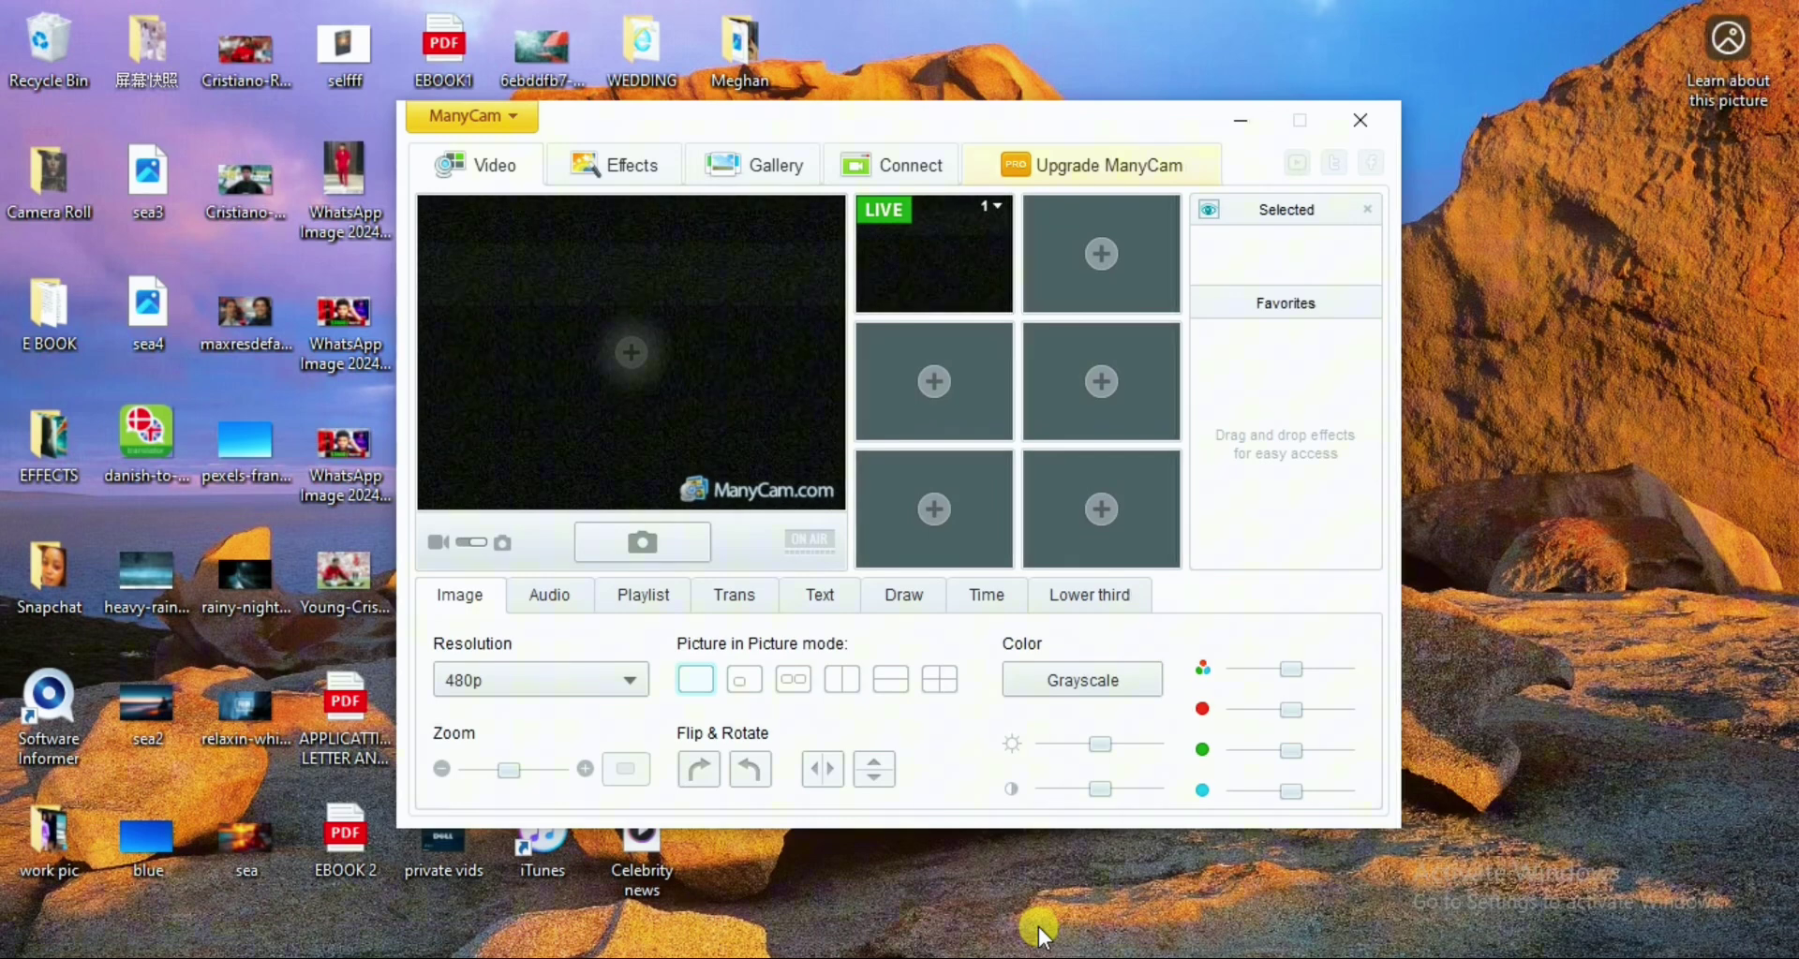
Step: Load the Snapchat clip 2024_09_04_10_01_IMG_7771 as a media file into the first LIVE slot
click(997, 213)
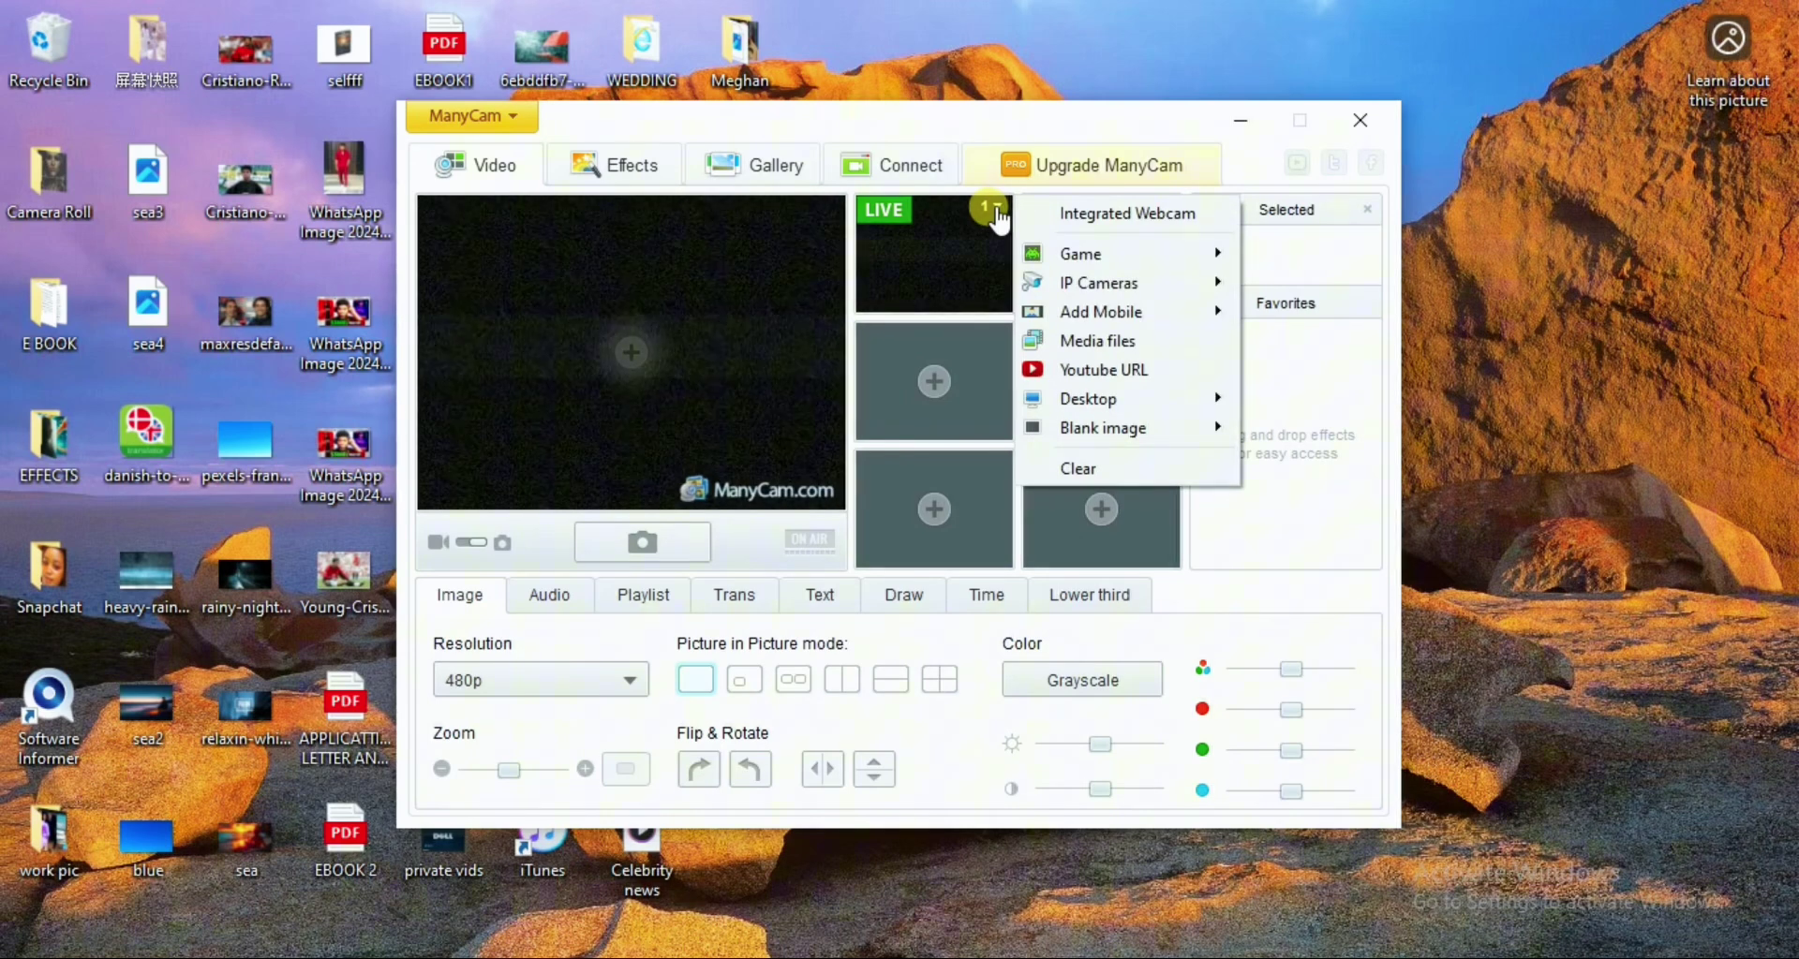
click(1041, 345)
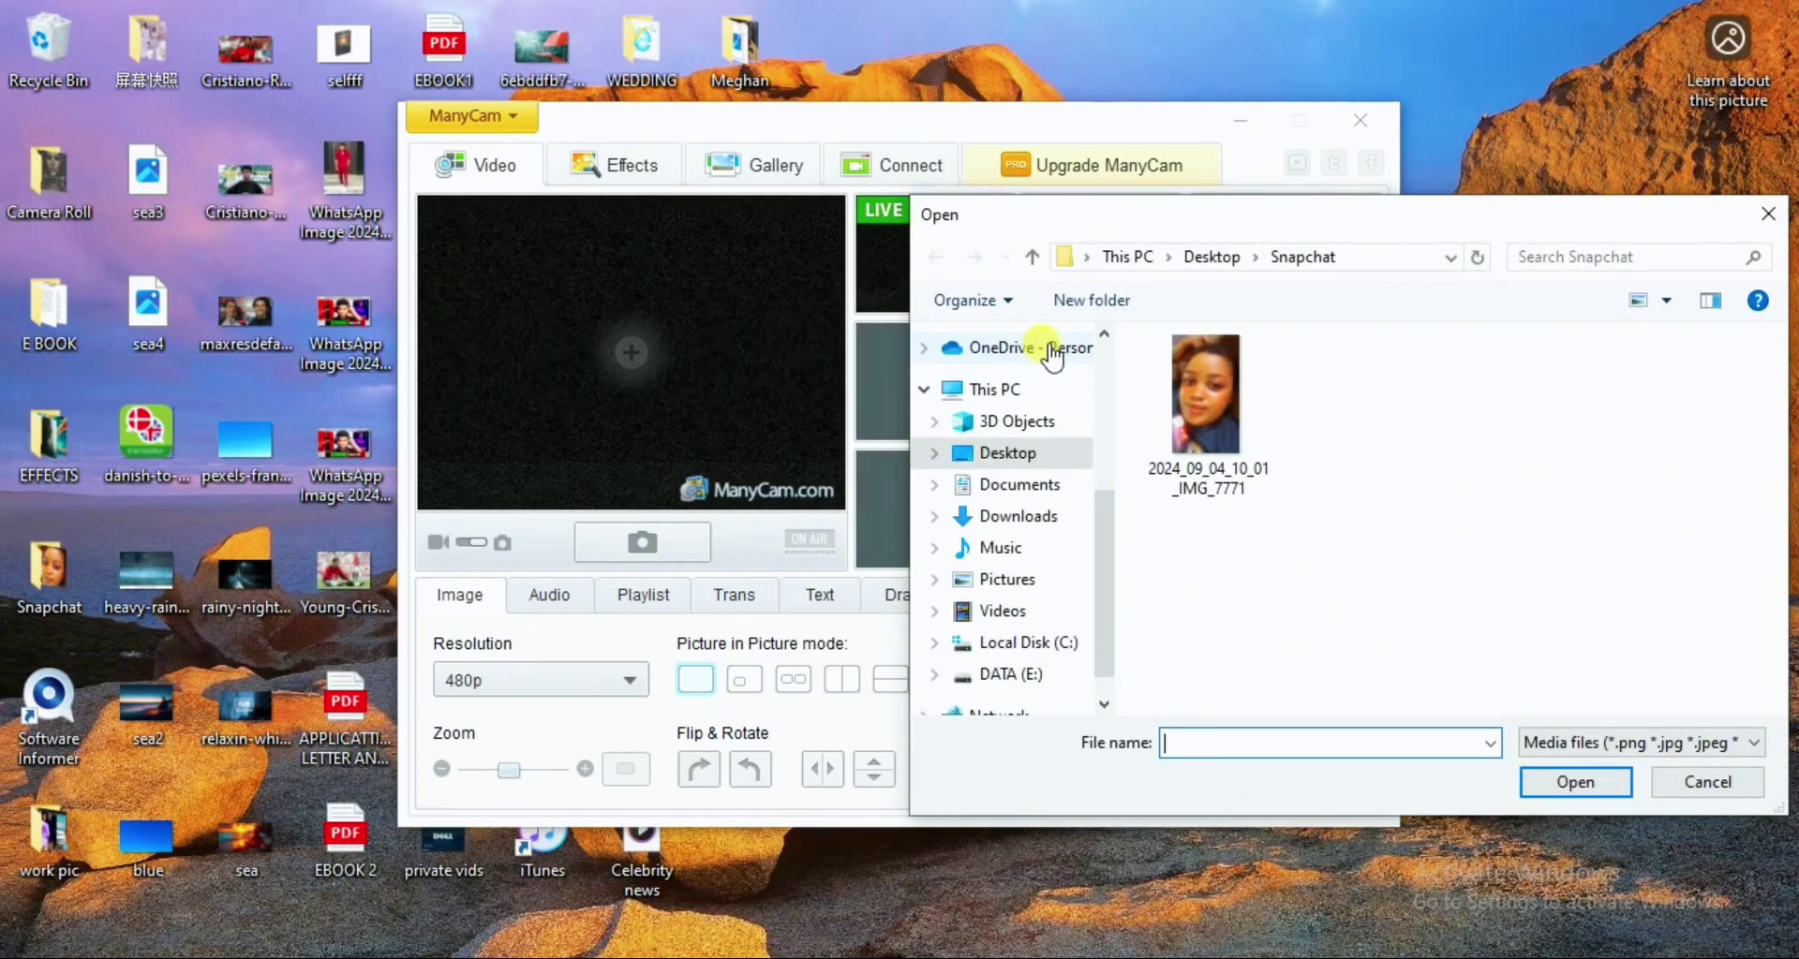
click(1179, 390)
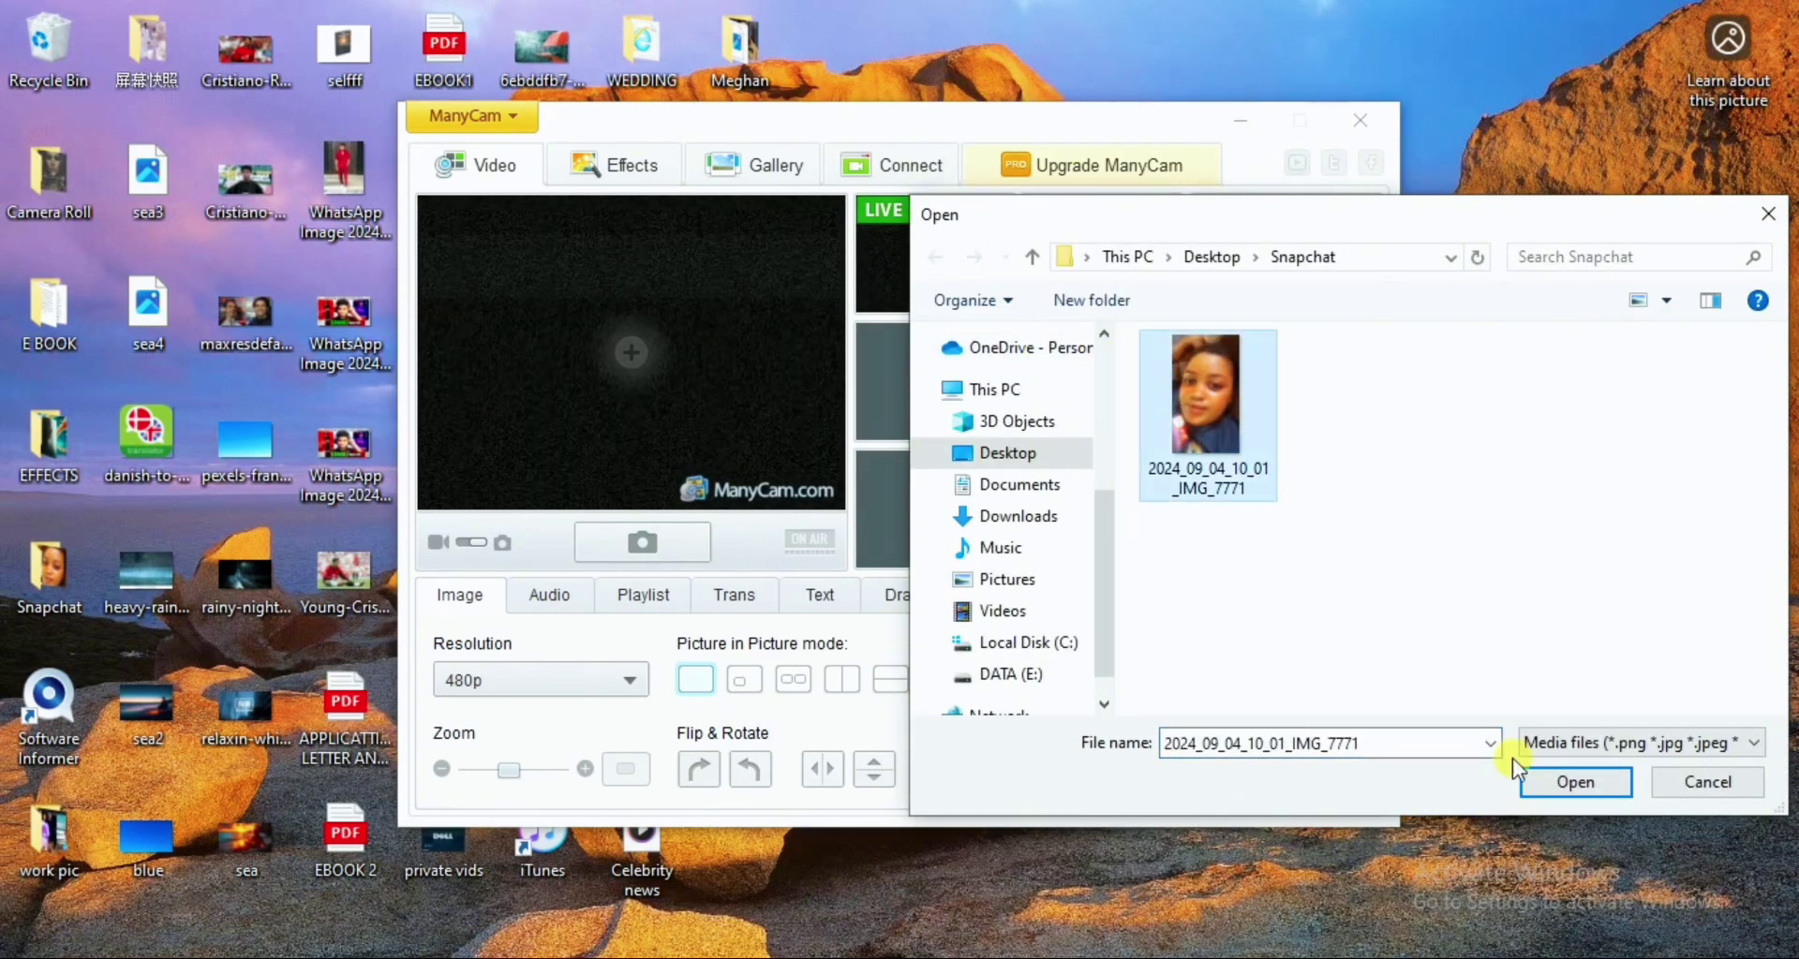
click(1589, 787)
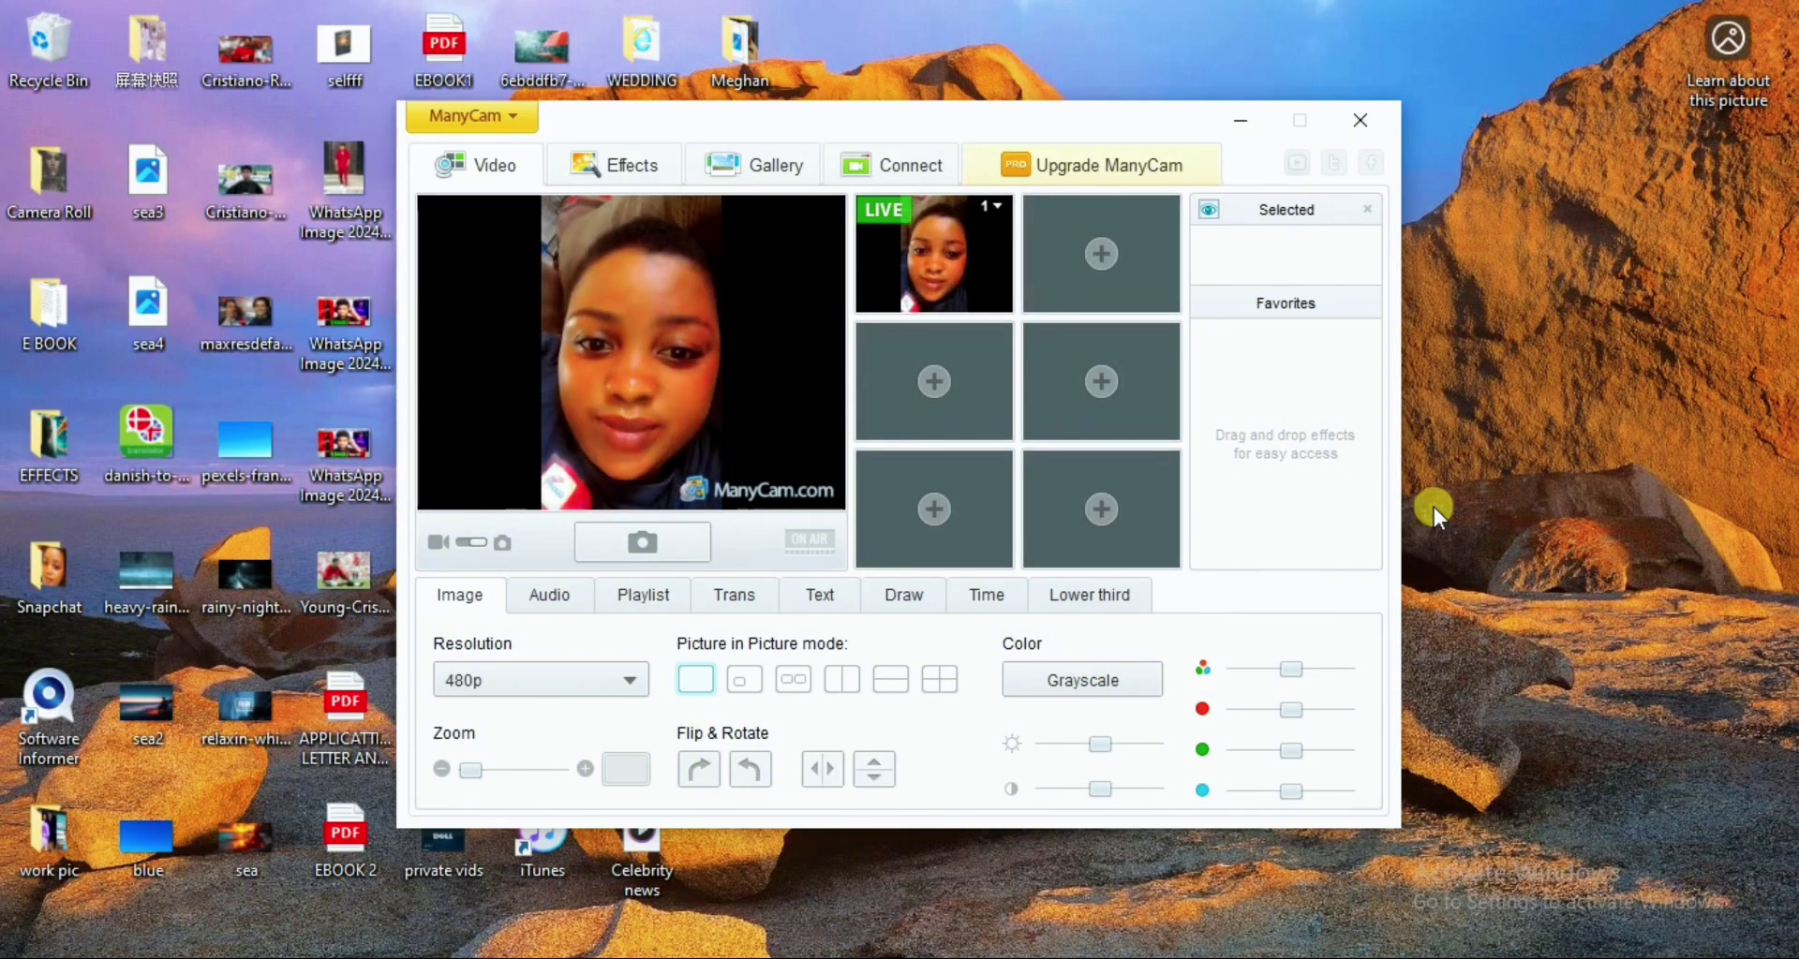
Step: Pause the playing clip from the Playlist controls
click(573, 596)
click(622, 599)
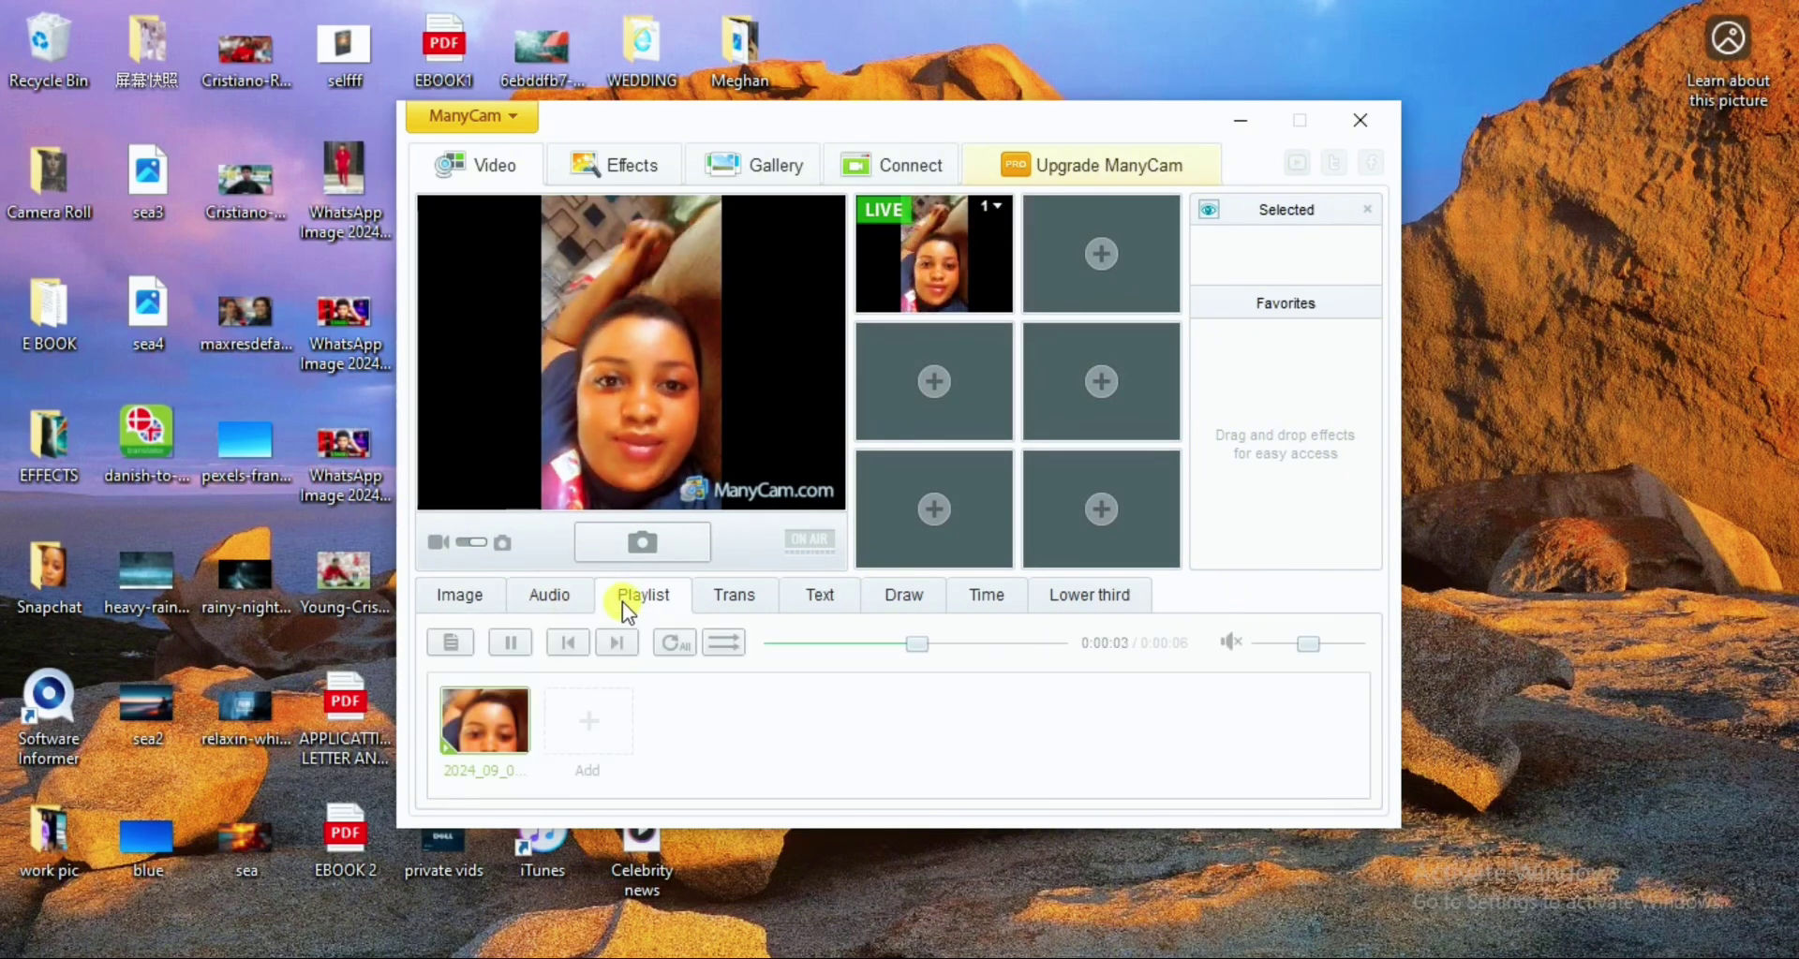
click(511, 643)
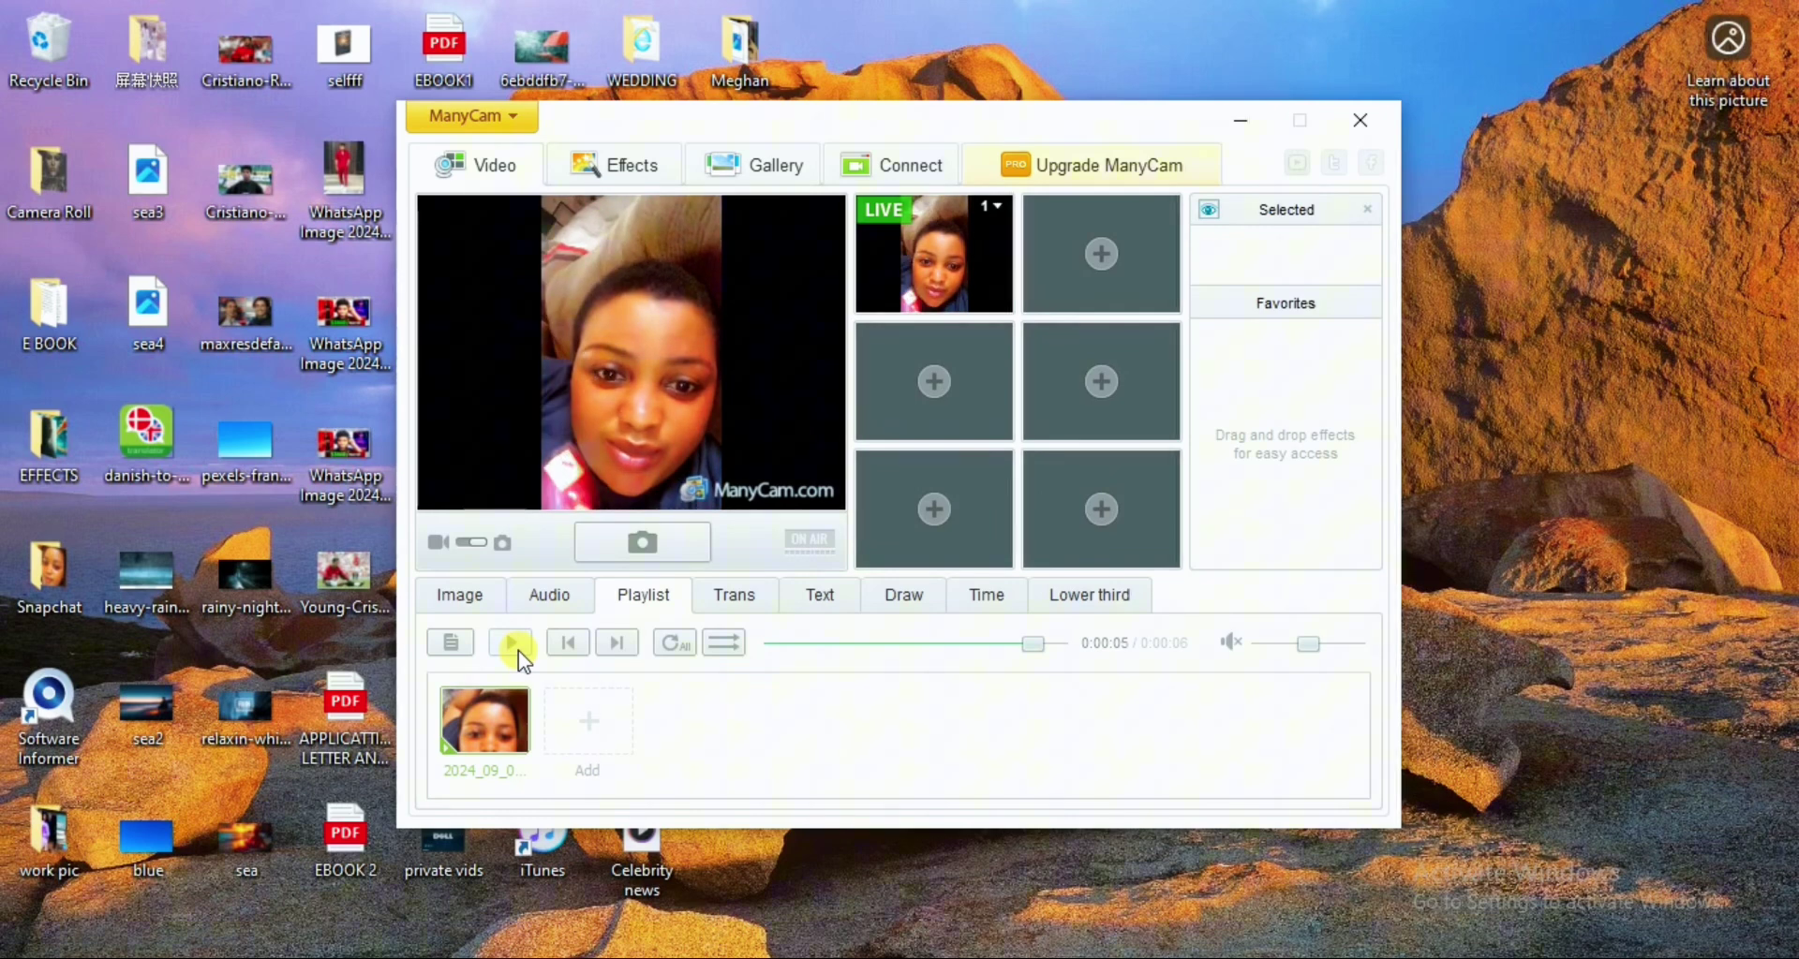
Step: Zoom the preview in four steps in the Image settings so the face fills the frame
click(473, 591)
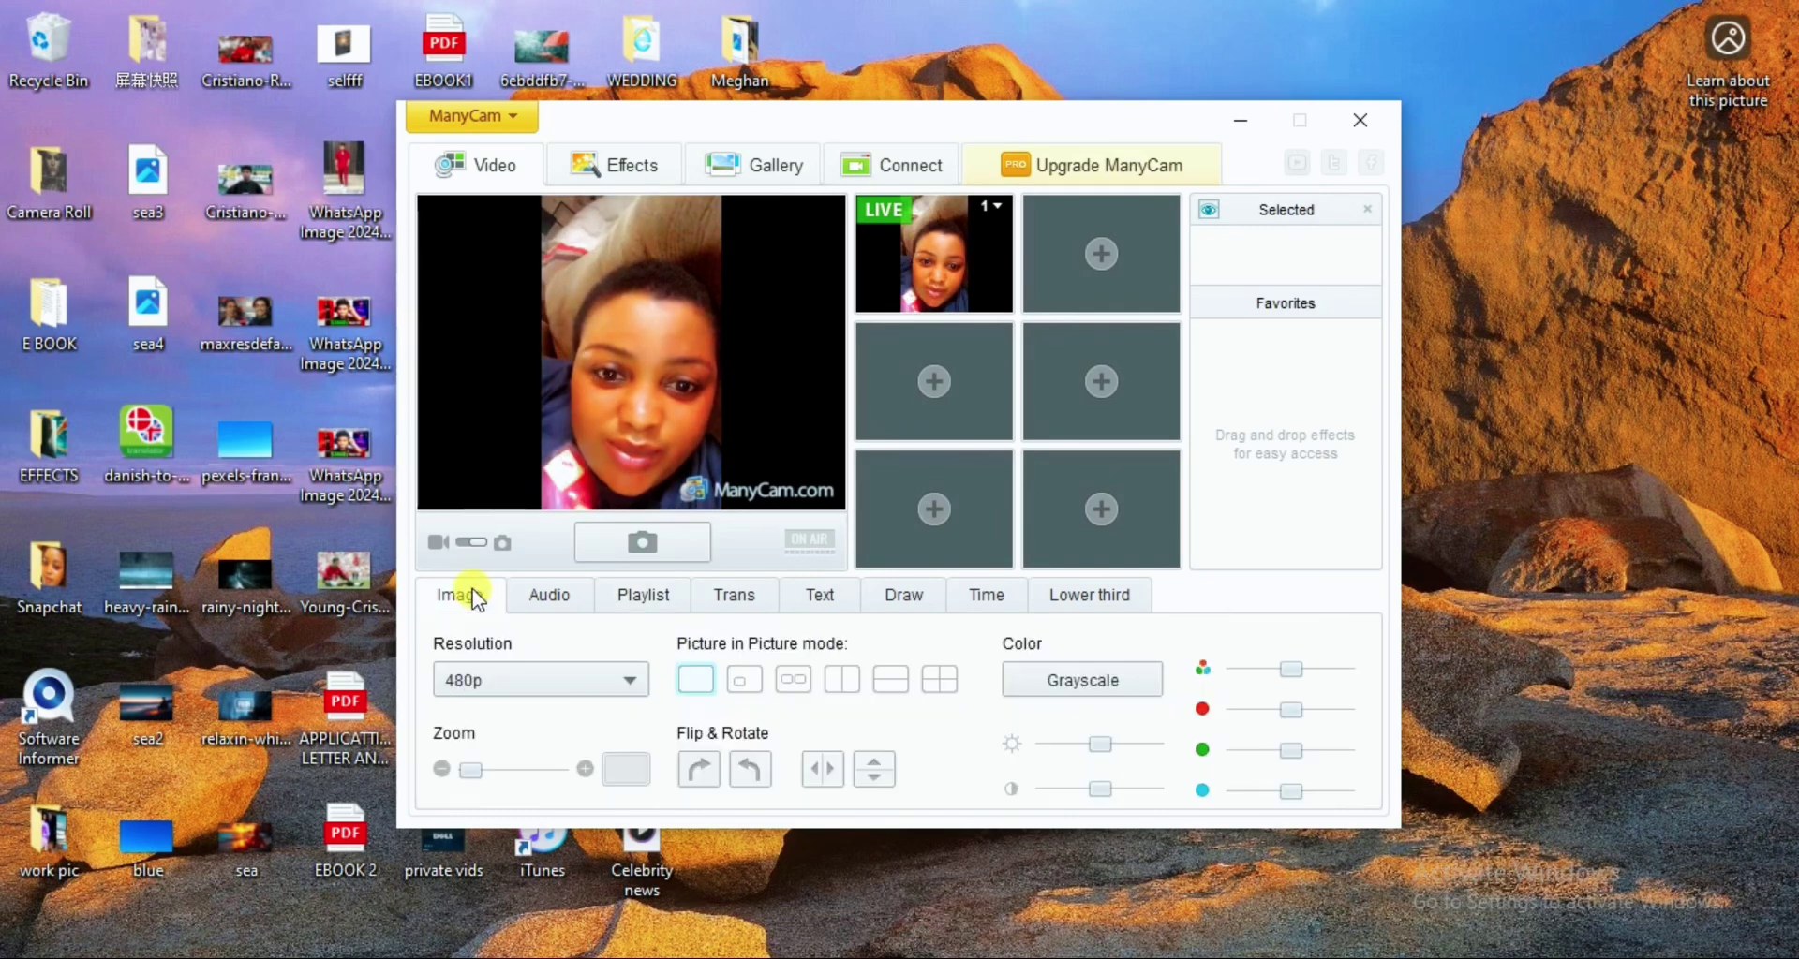
click(587, 768)
click(586, 768)
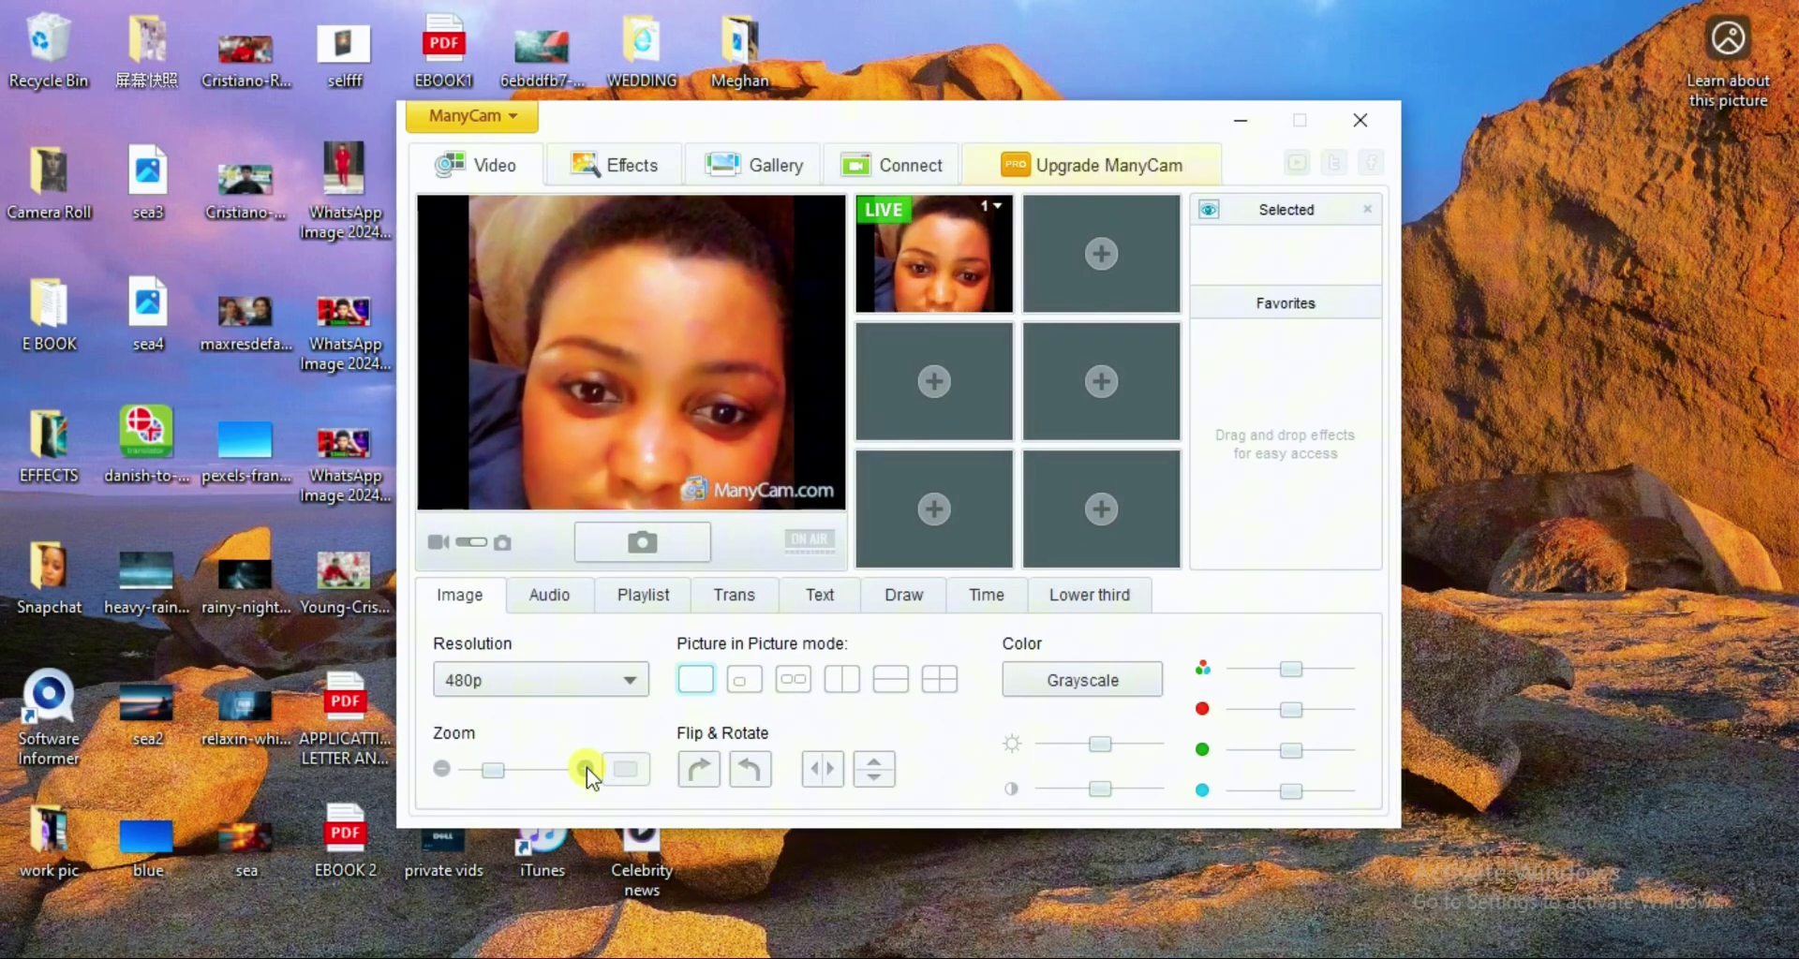
click(587, 768)
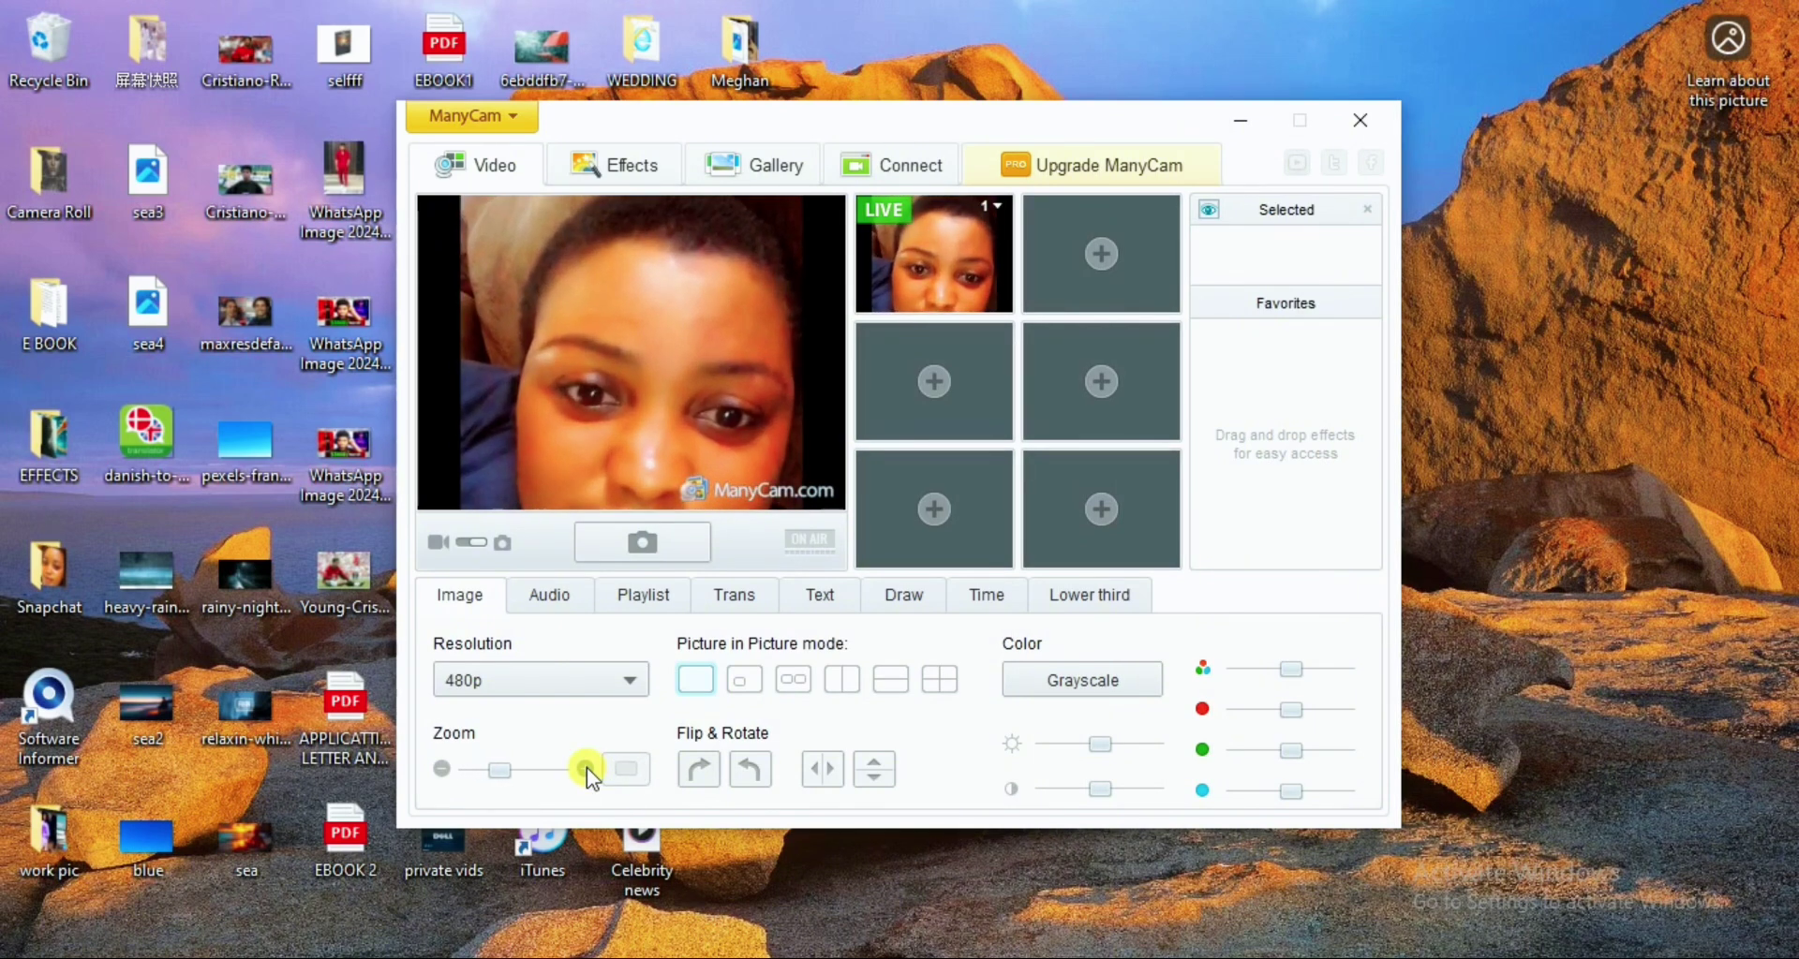
click(587, 769)
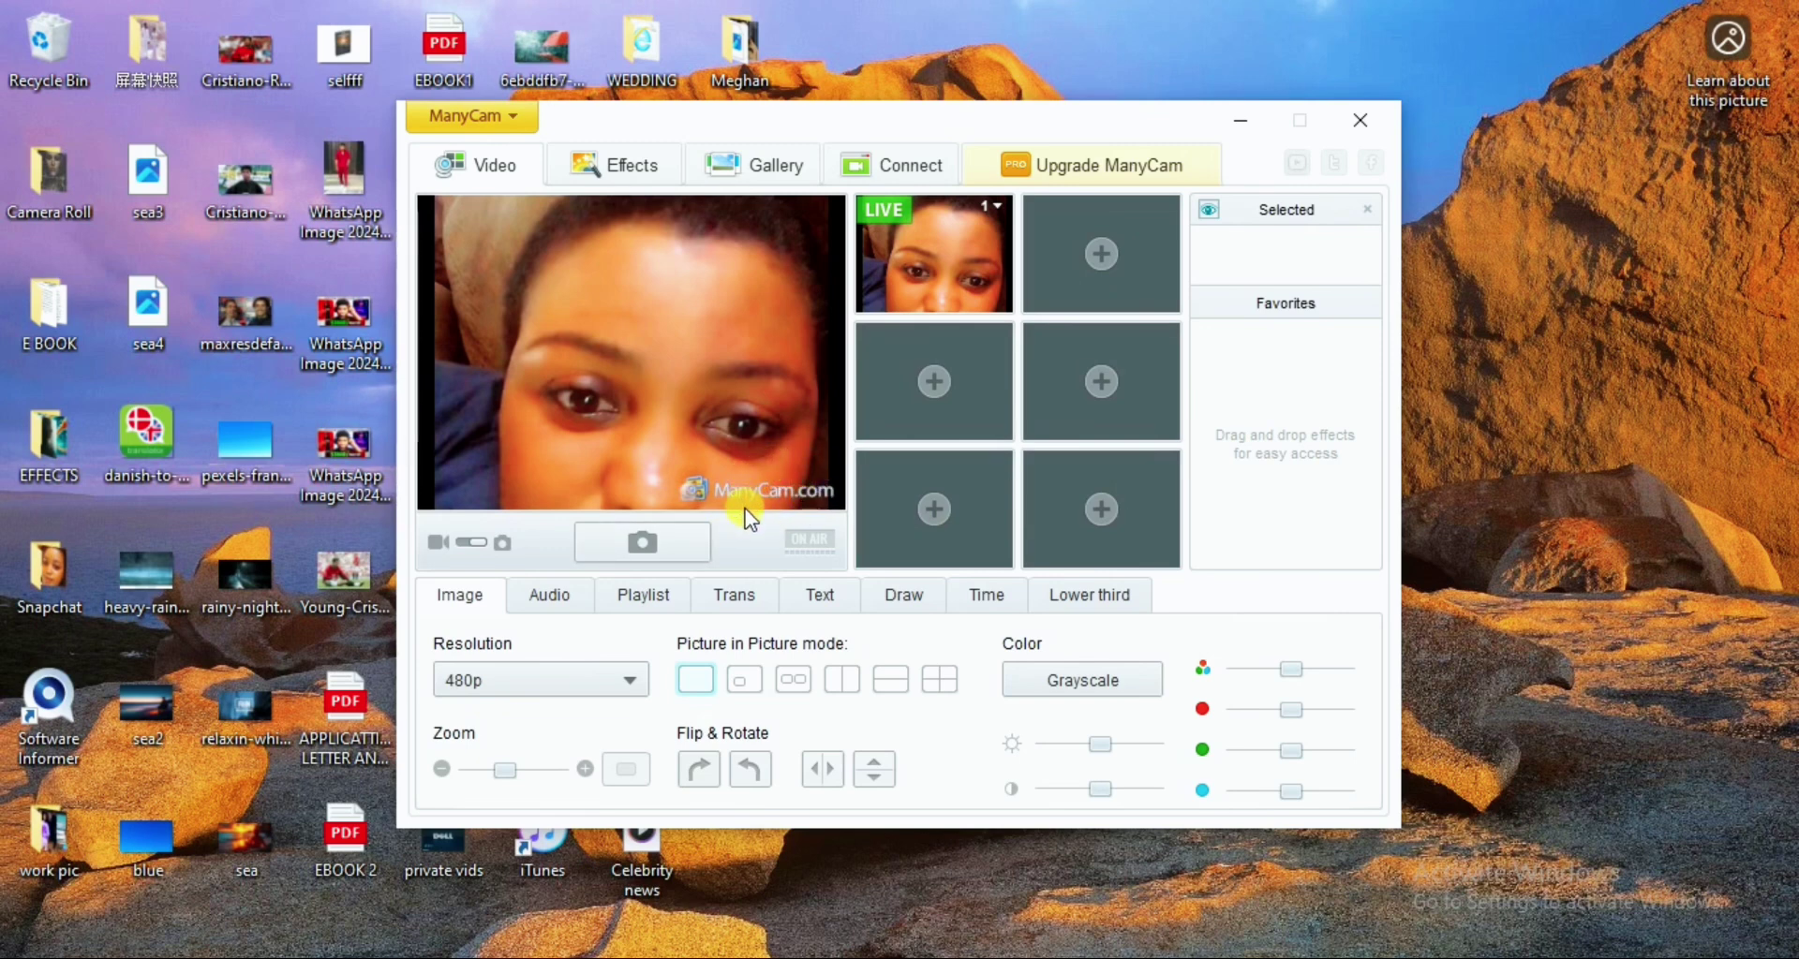
Step: Uncheck Show ManyCam Logo in the Text overlay settings
click(798, 600)
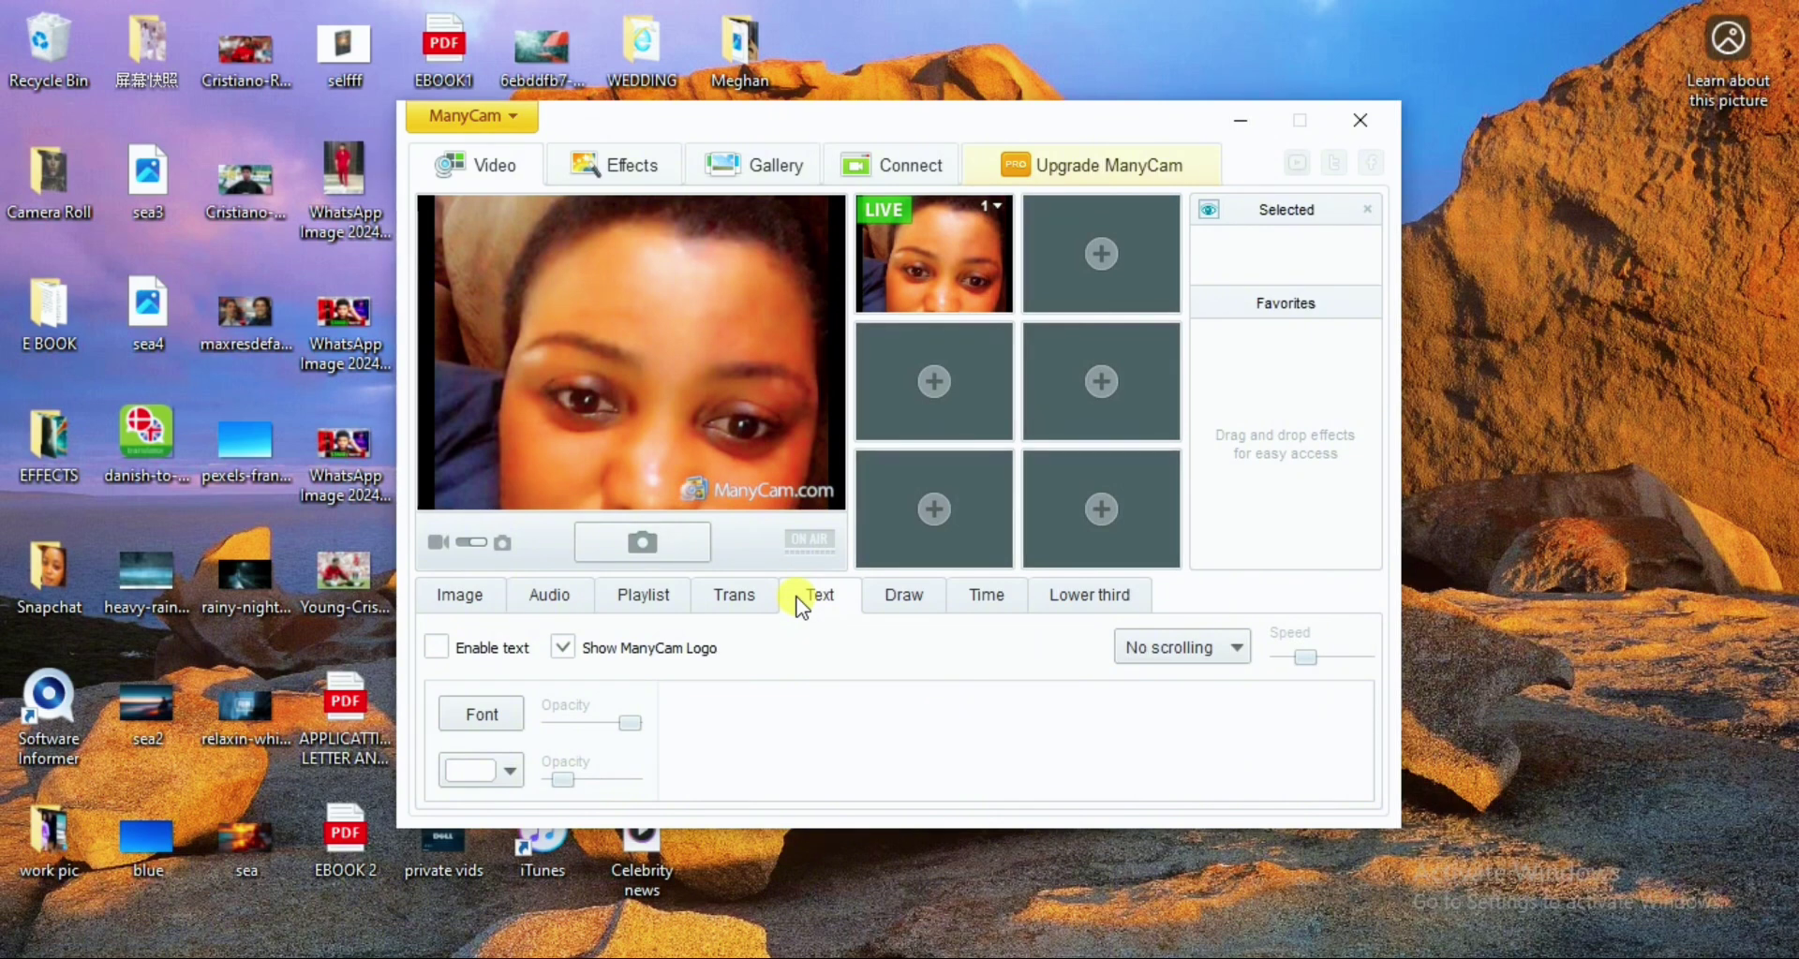
click(562, 647)
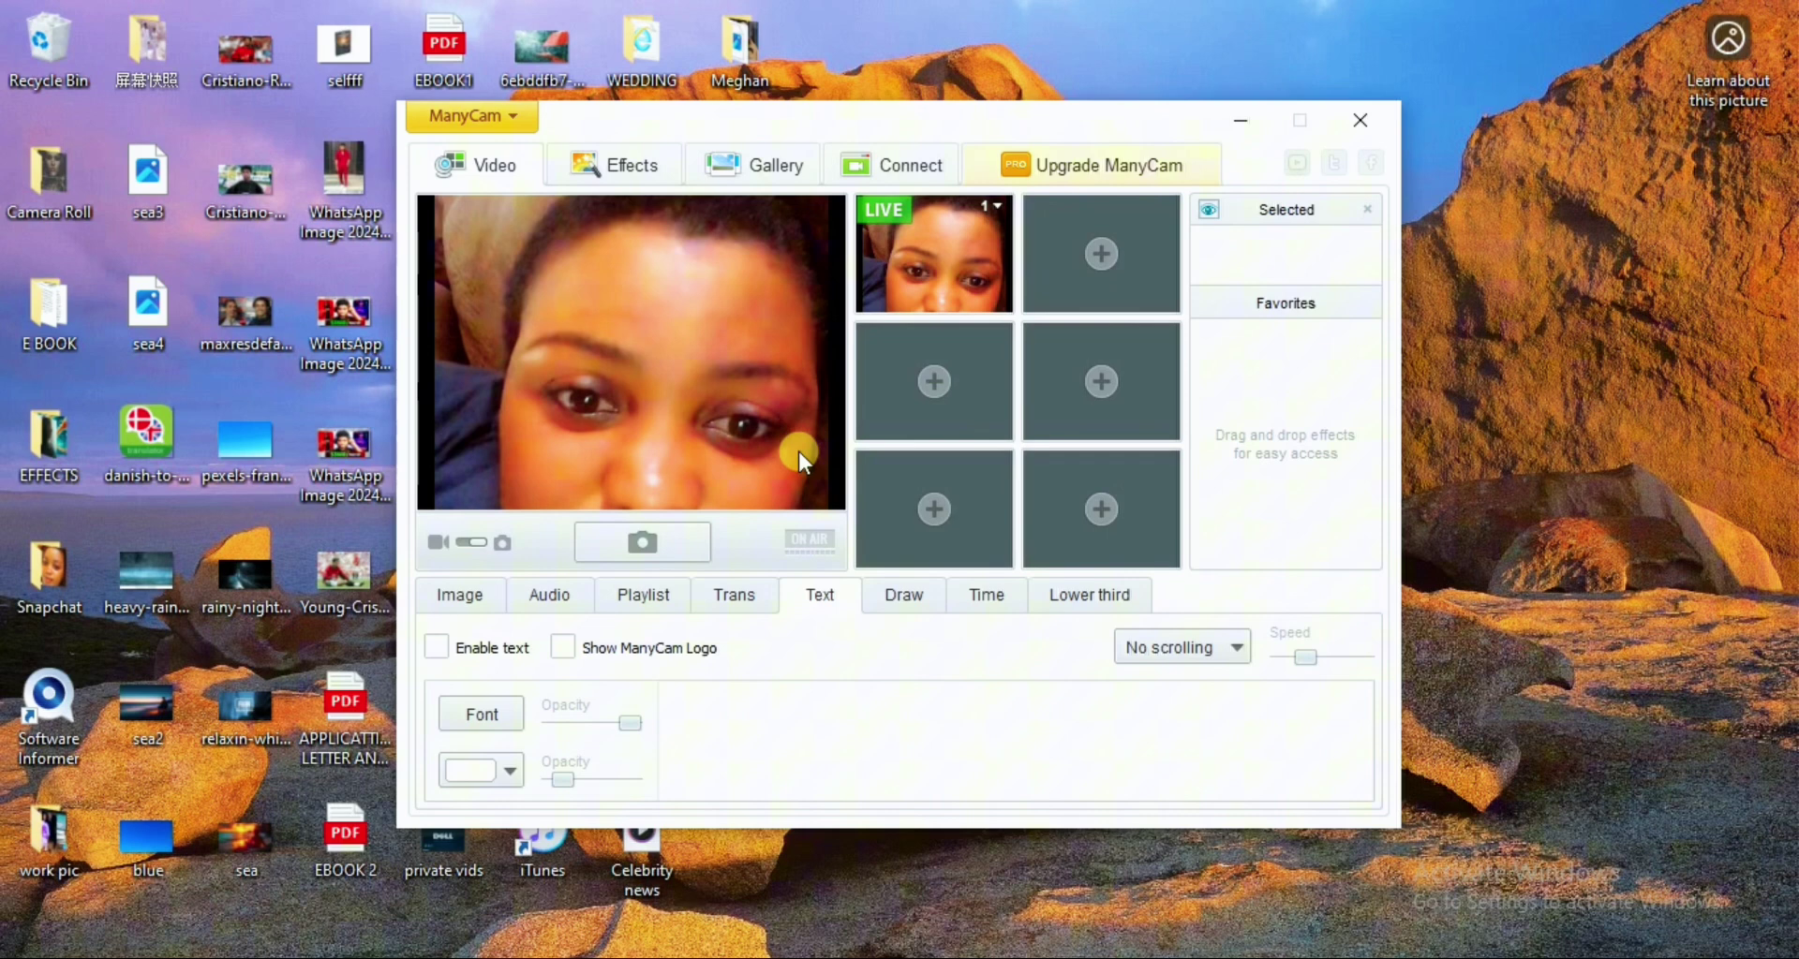
Step: Unmute the audio playlist, set the playlist Loop to 1, and resume playback
click(471, 604)
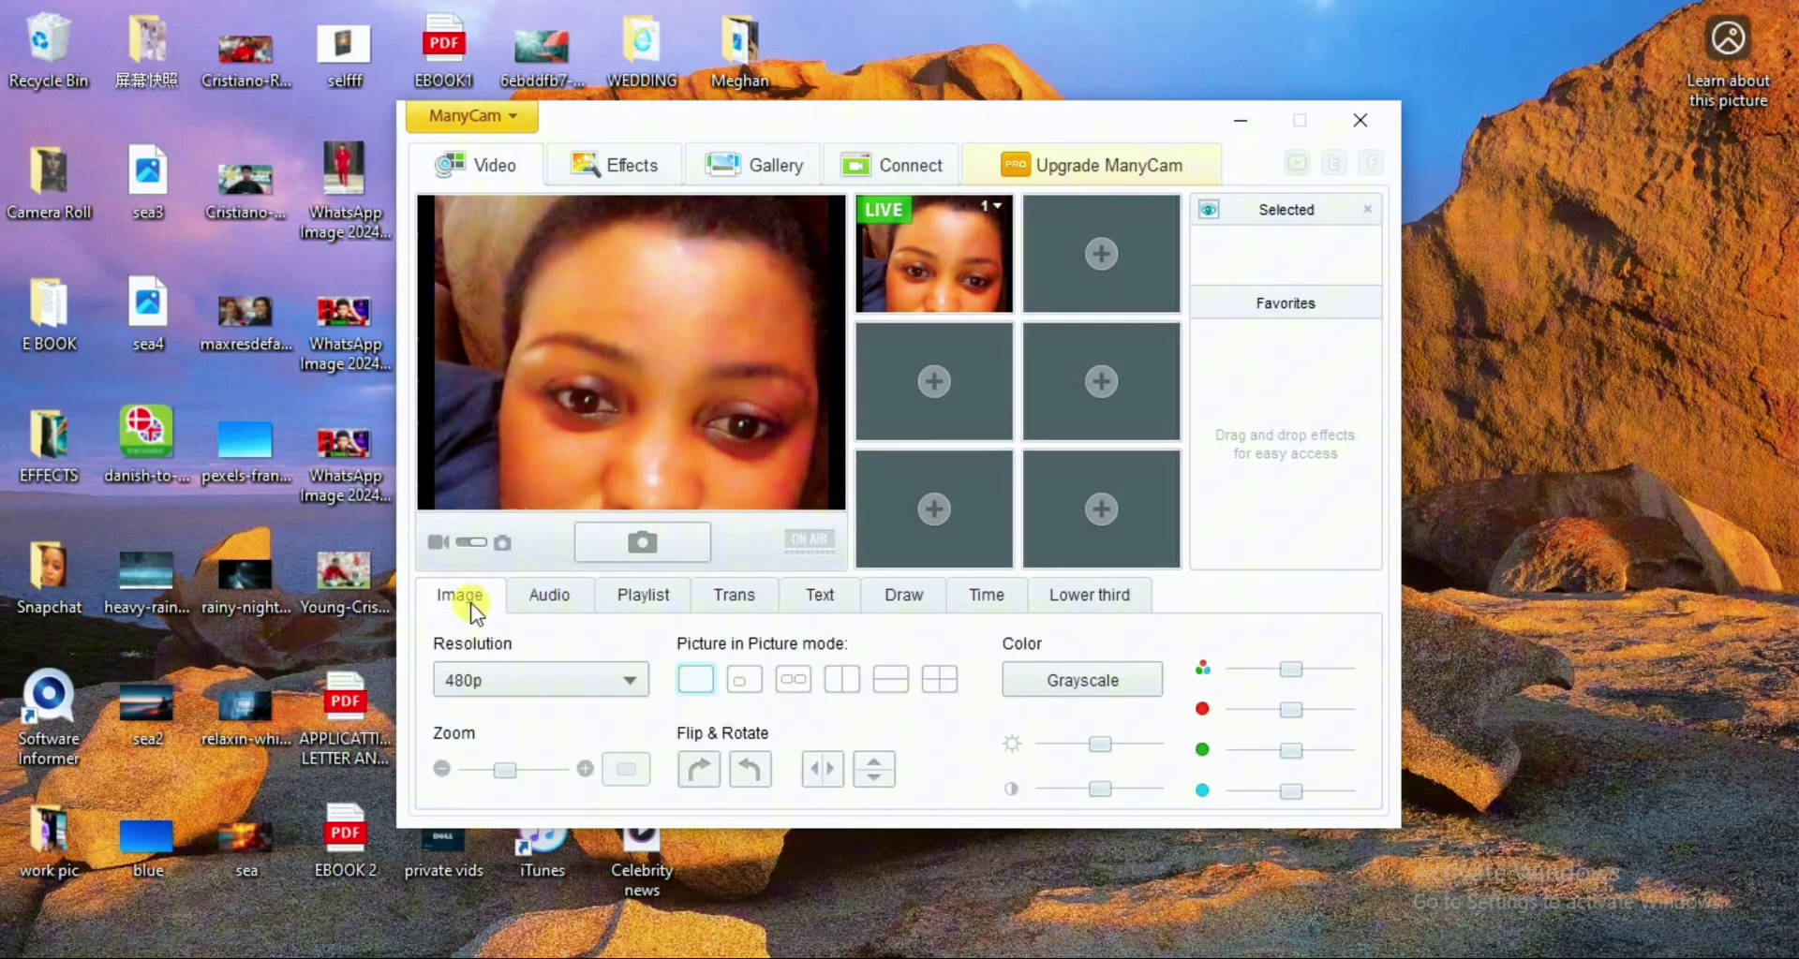
click(545, 601)
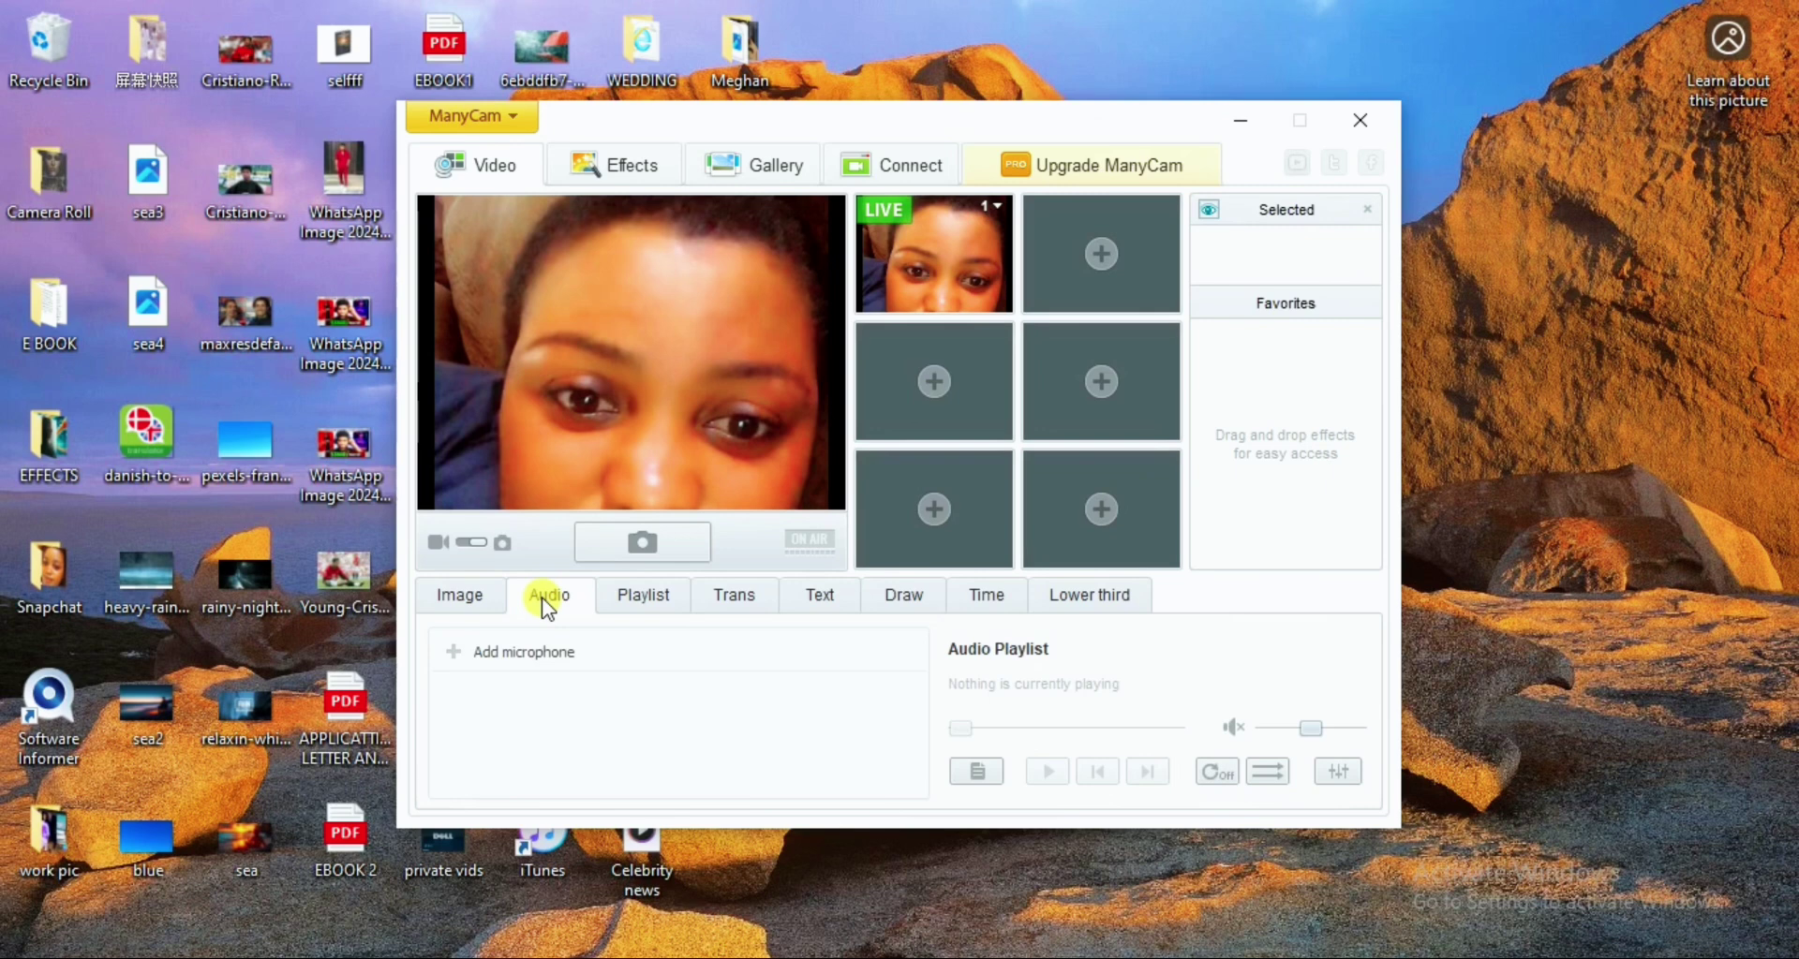
click(1233, 733)
click(656, 600)
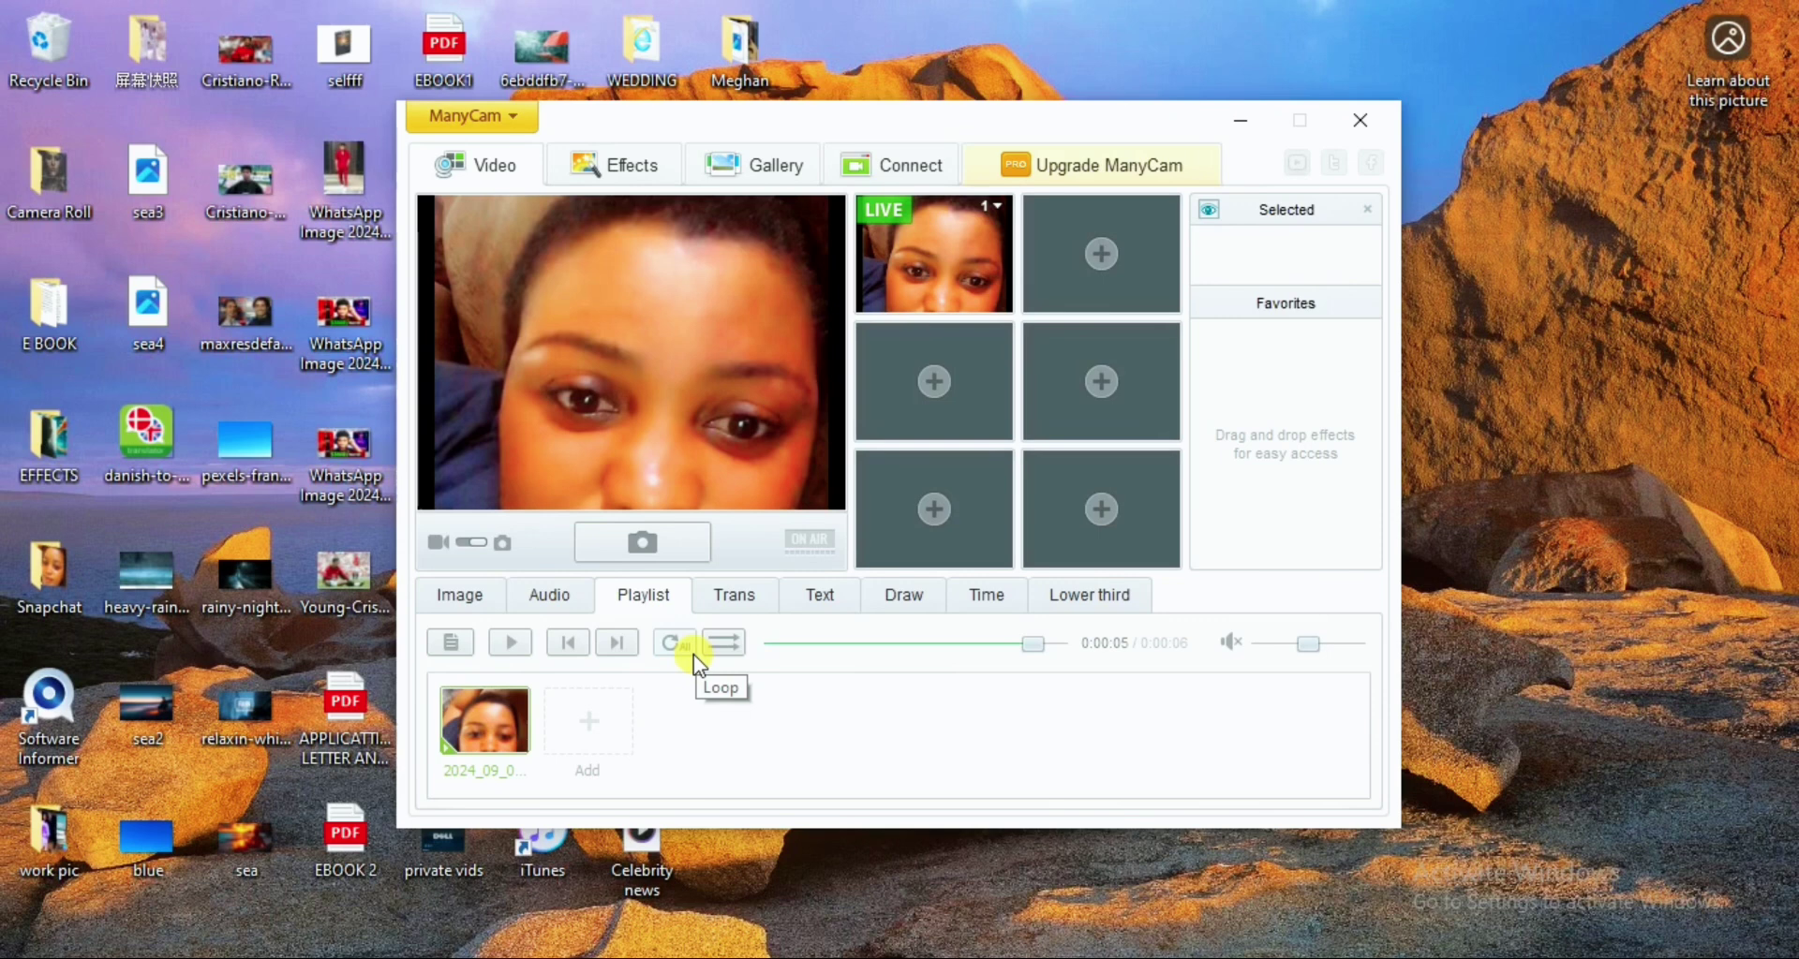
click(691, 651)
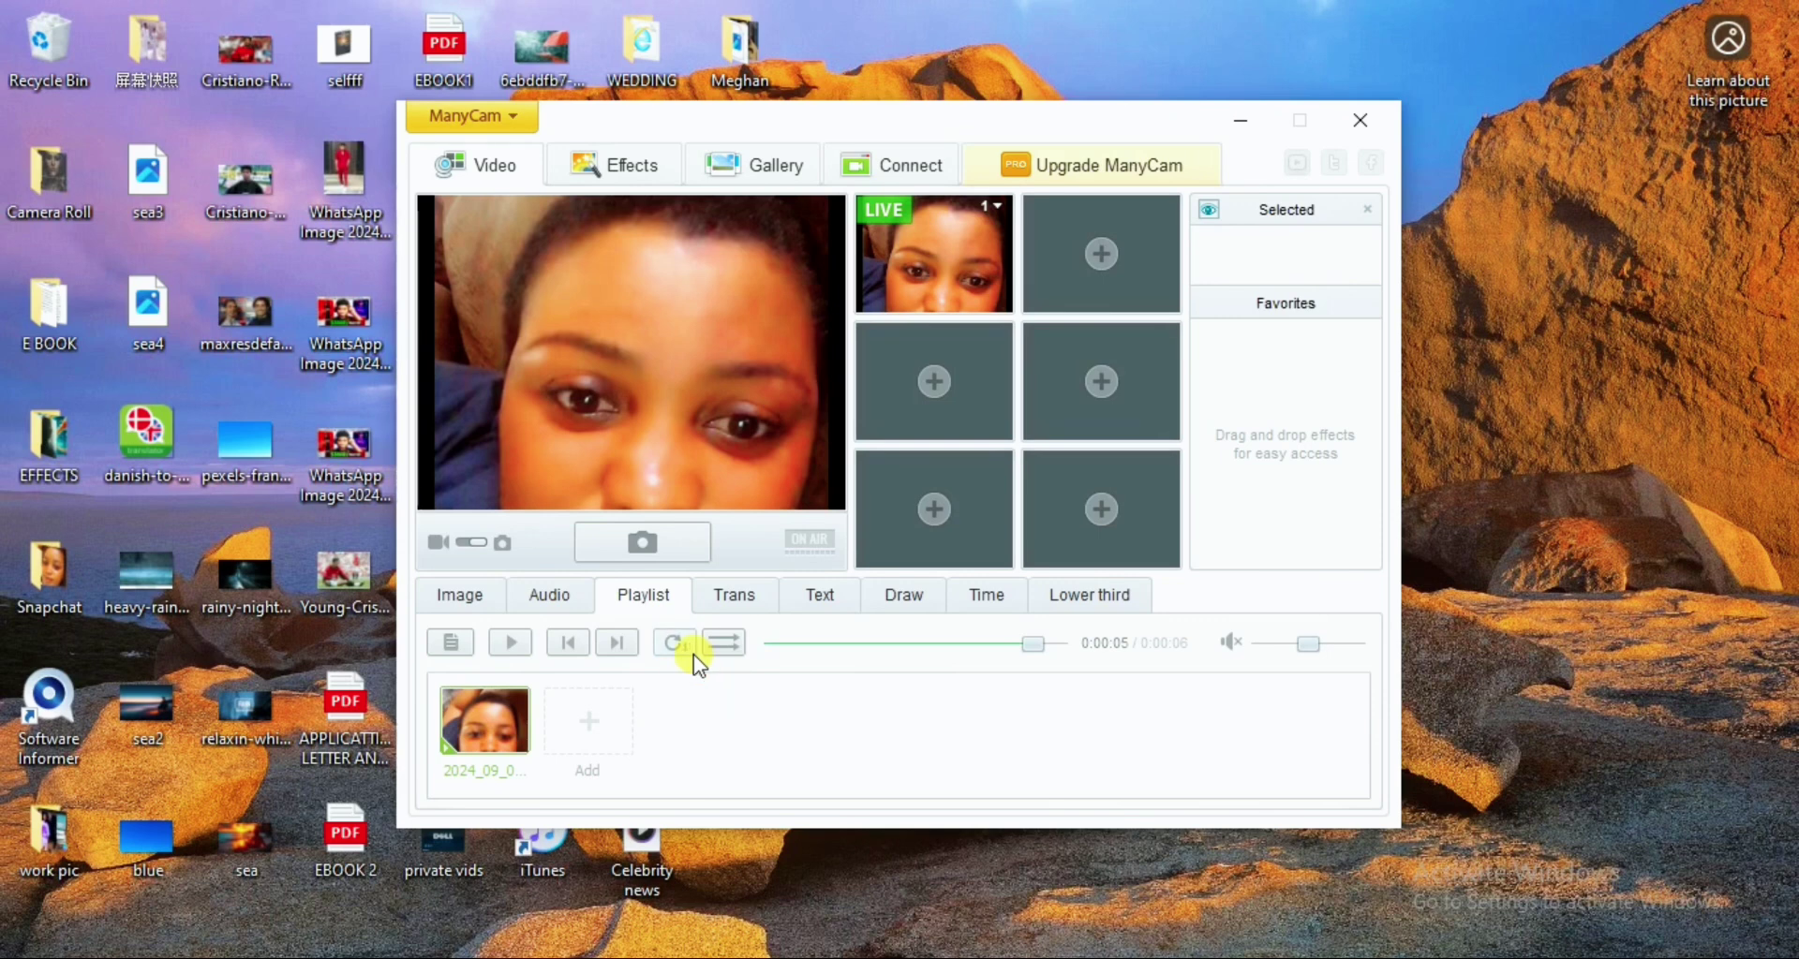
click(510, 642)
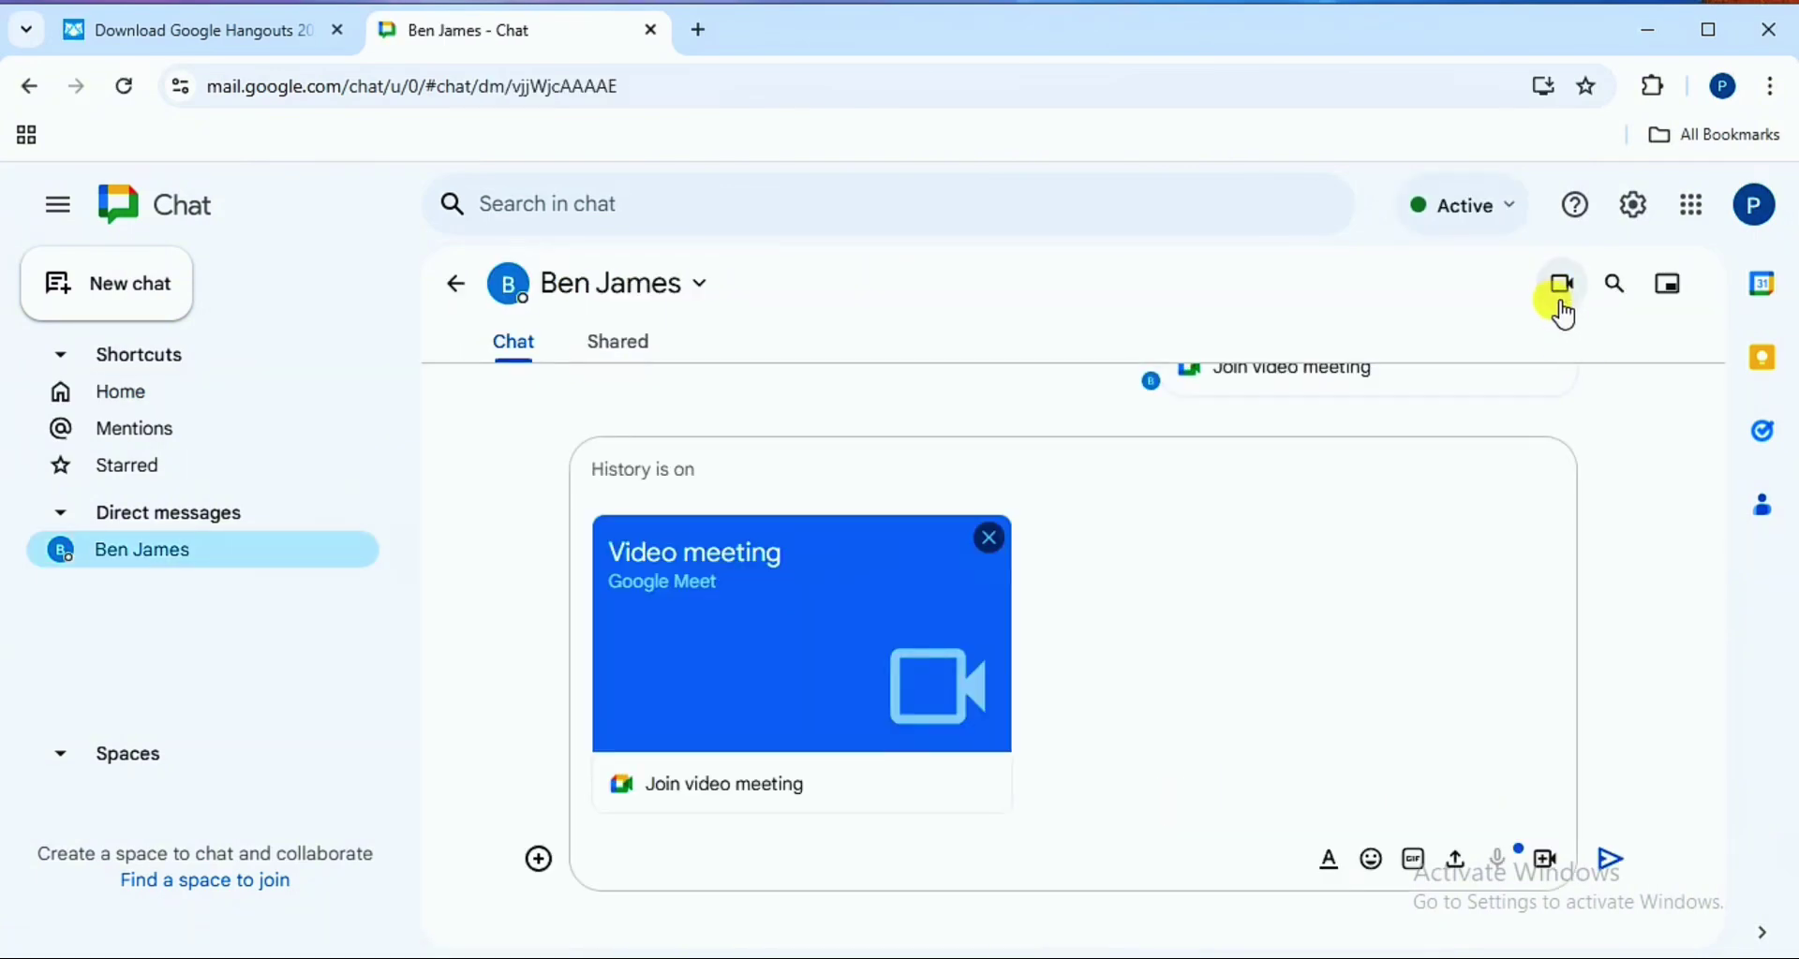
Step: Send the video meeting invite to the direct-message contact
key(Return)
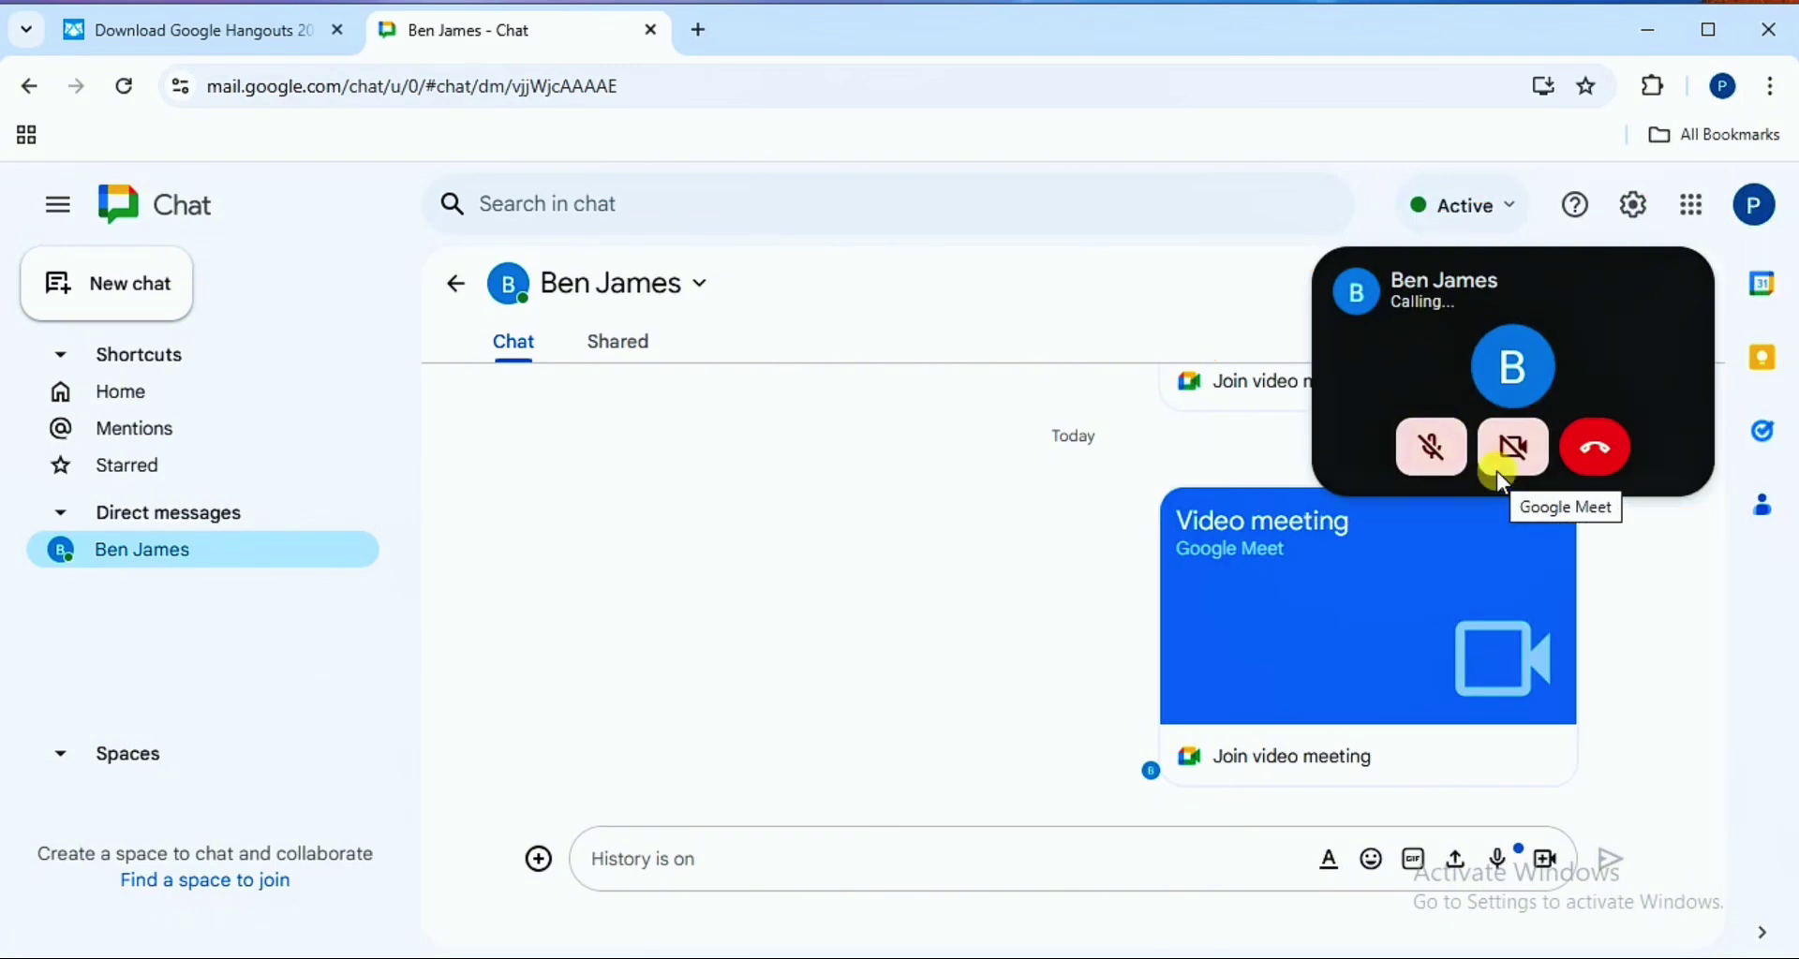
Step: Start an instant meeting from Google Meet's New meeting menu
click(1527, 381)
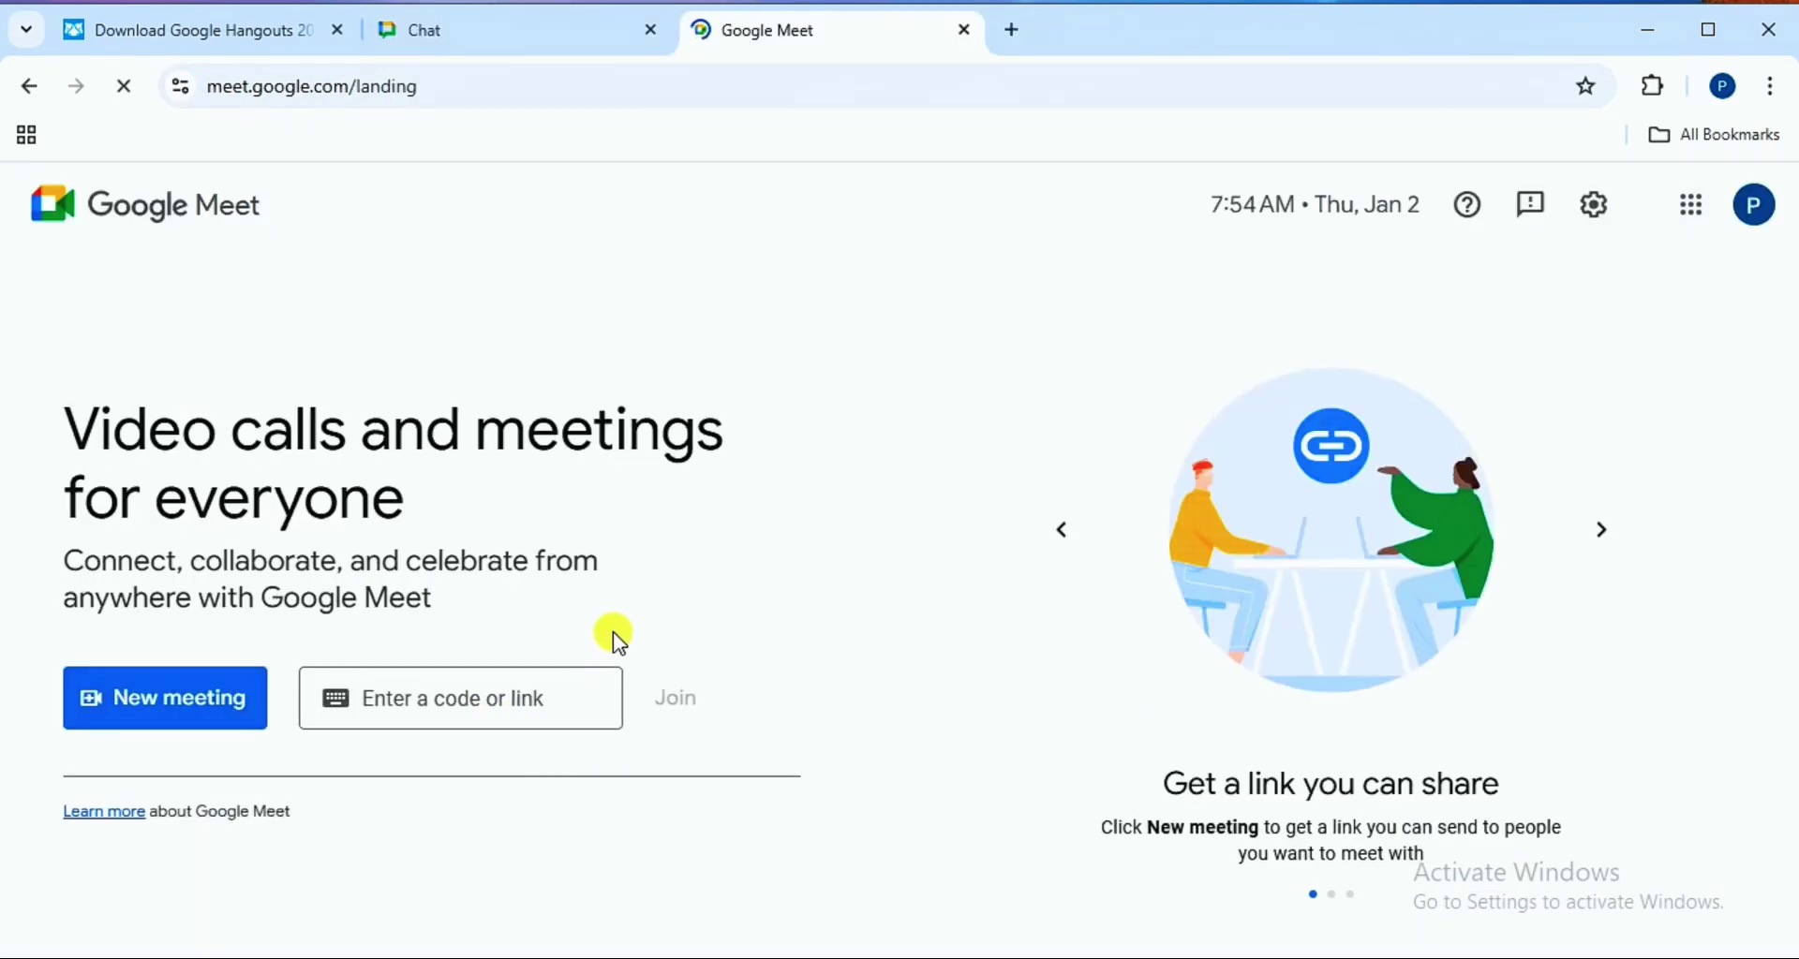
click(230, 709)
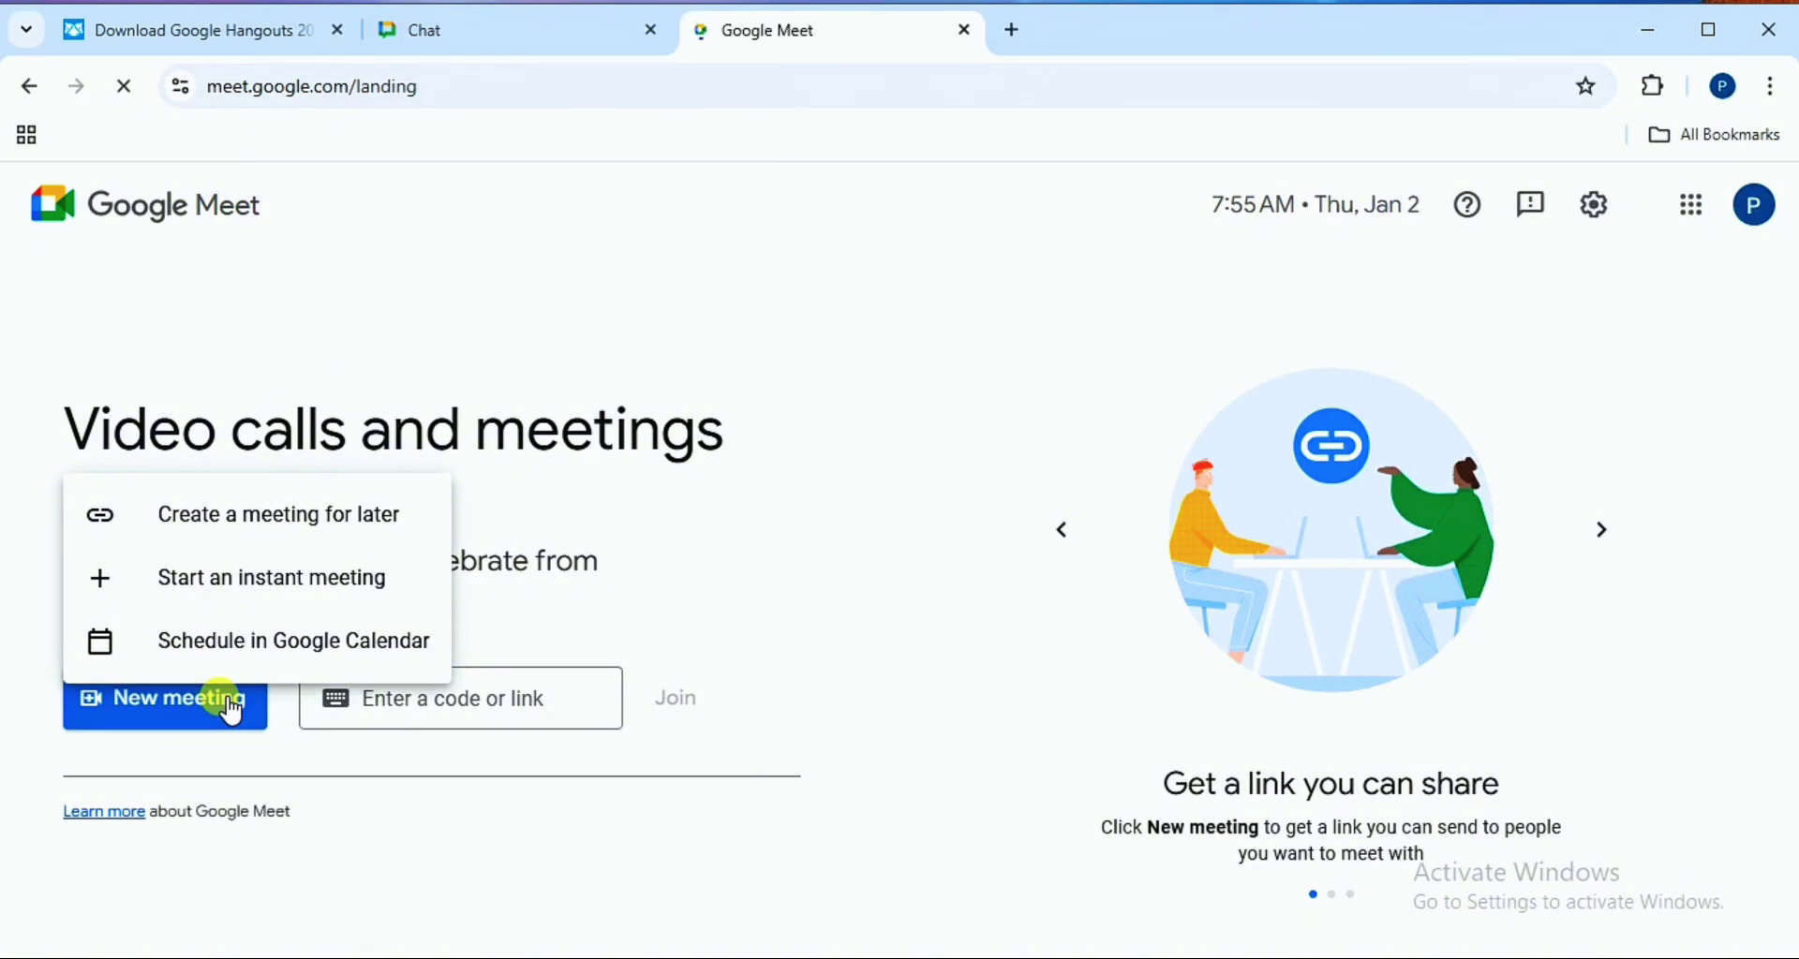
click(229, 590)
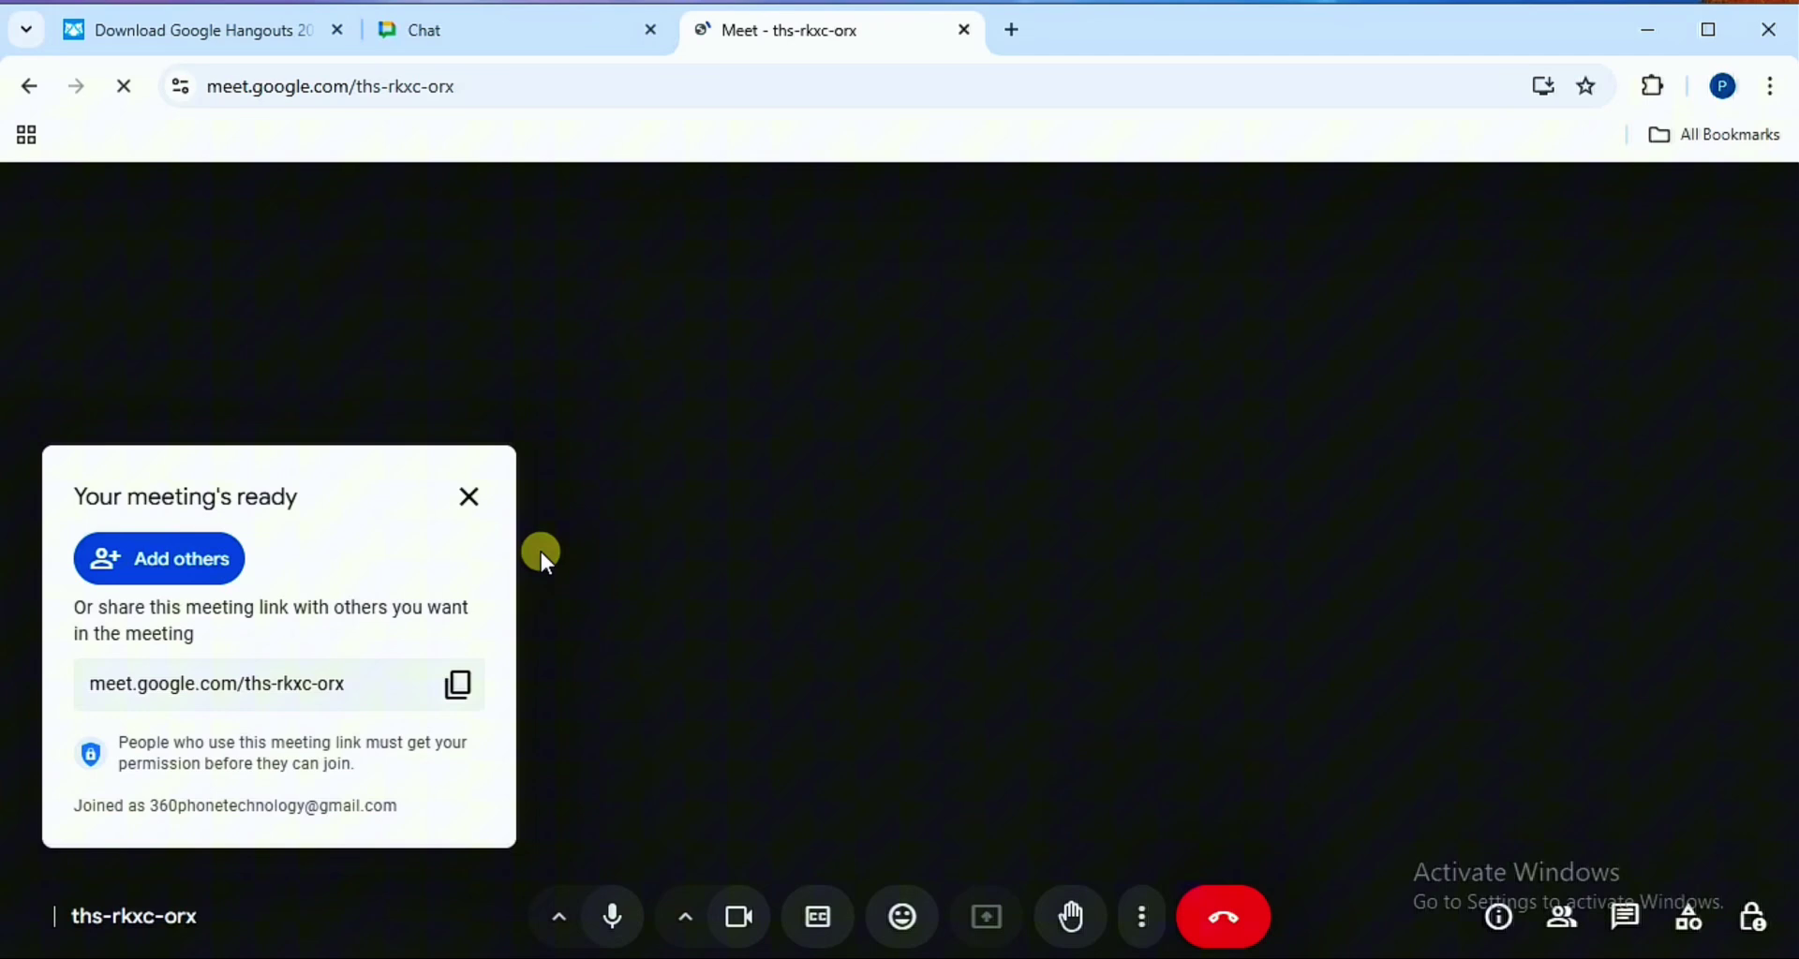
Step: Copy the instant meeting's share link
click(466, 692)
click(462, 689)
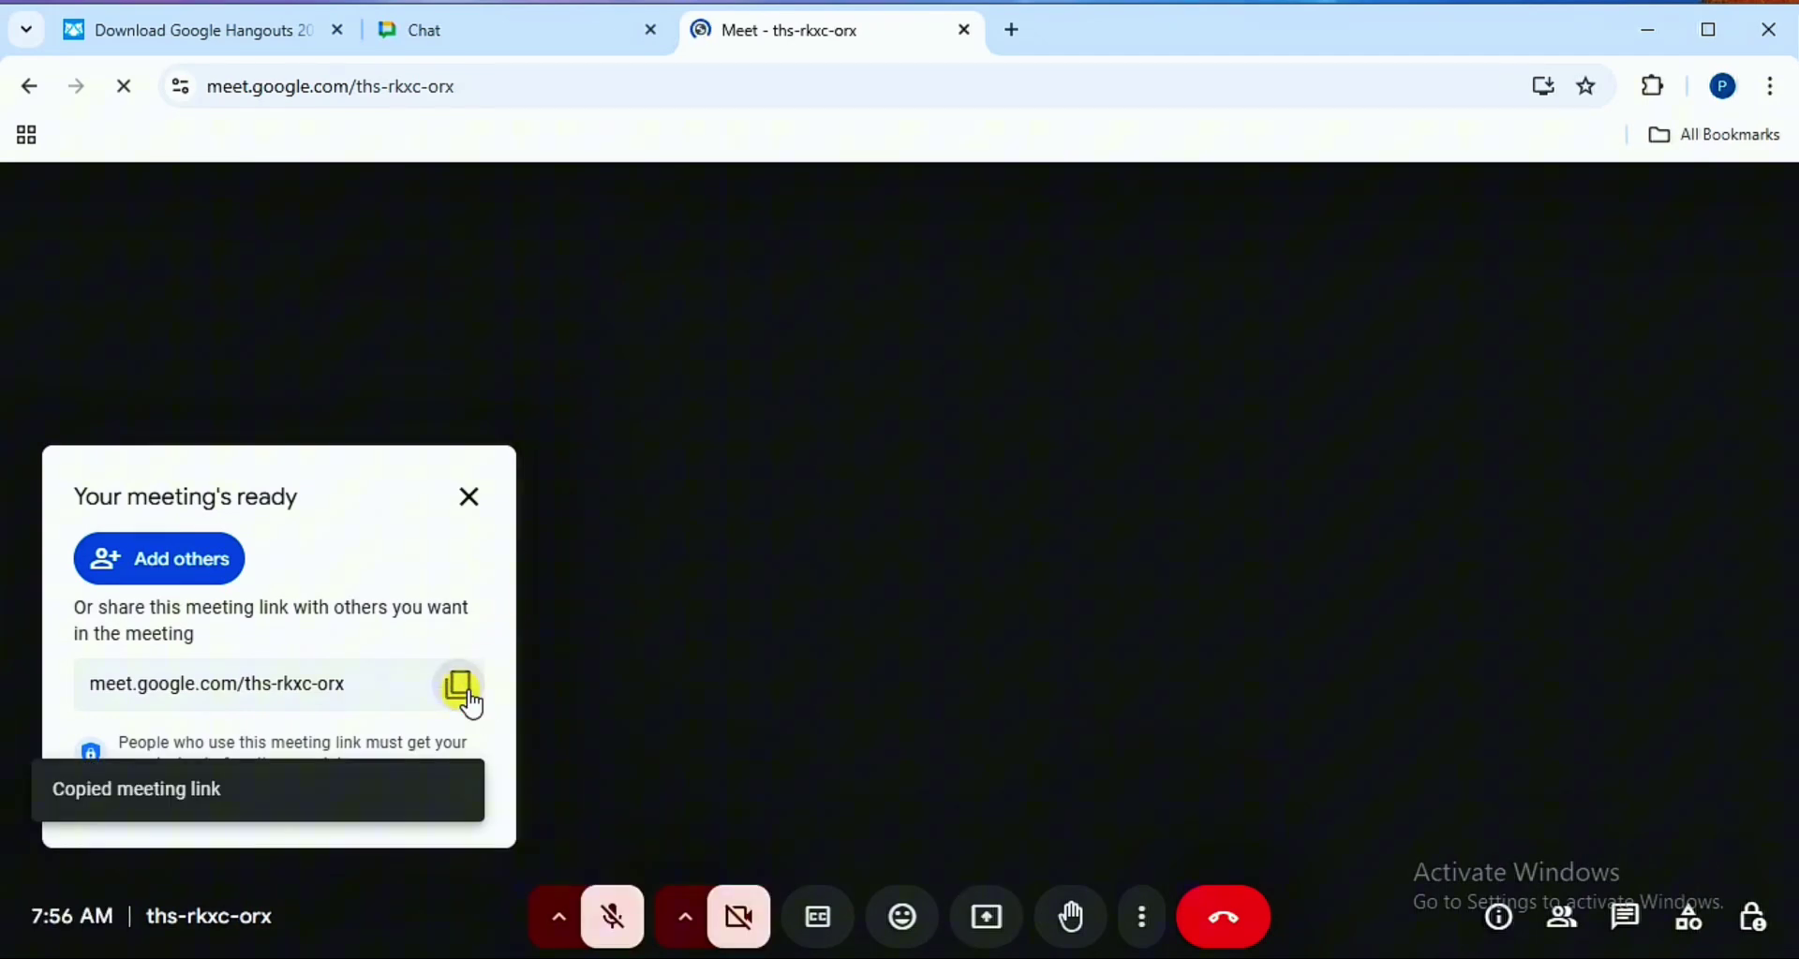
click(462, 689)
Step: Turn on the camera in the Meet call and allow the browser camera access
click(463, 692)
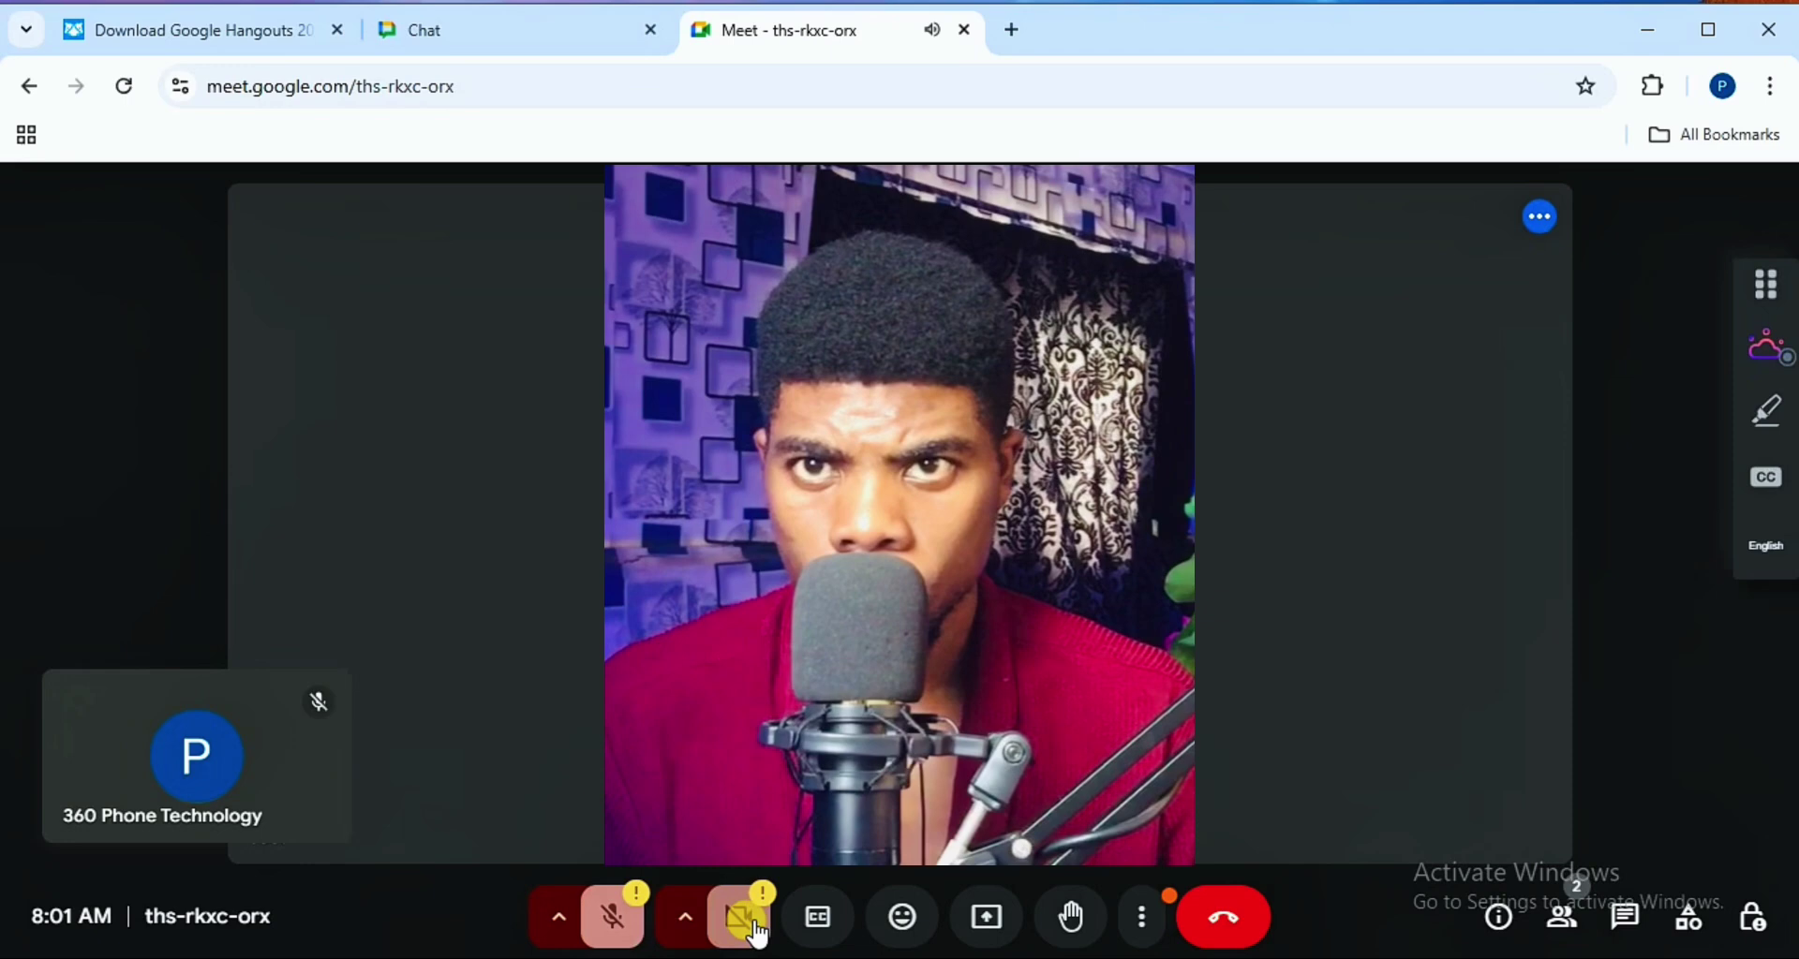
click(757, 922)
click(900, 733)
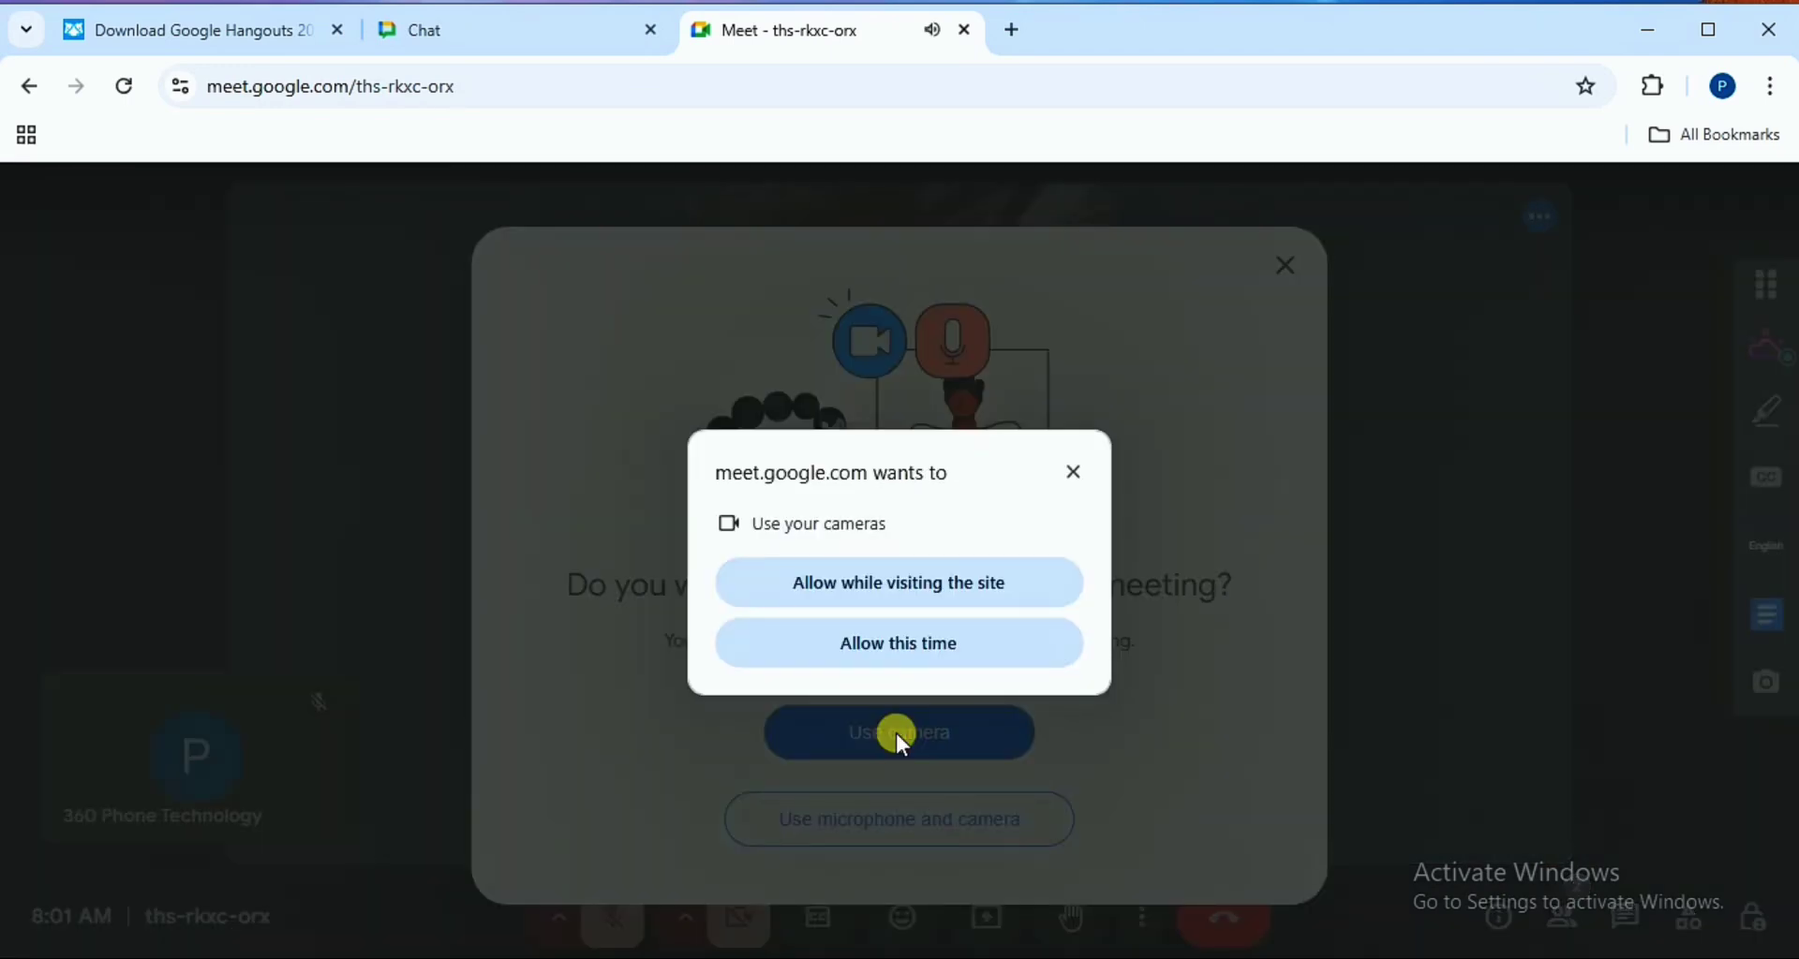
click(934, 647)
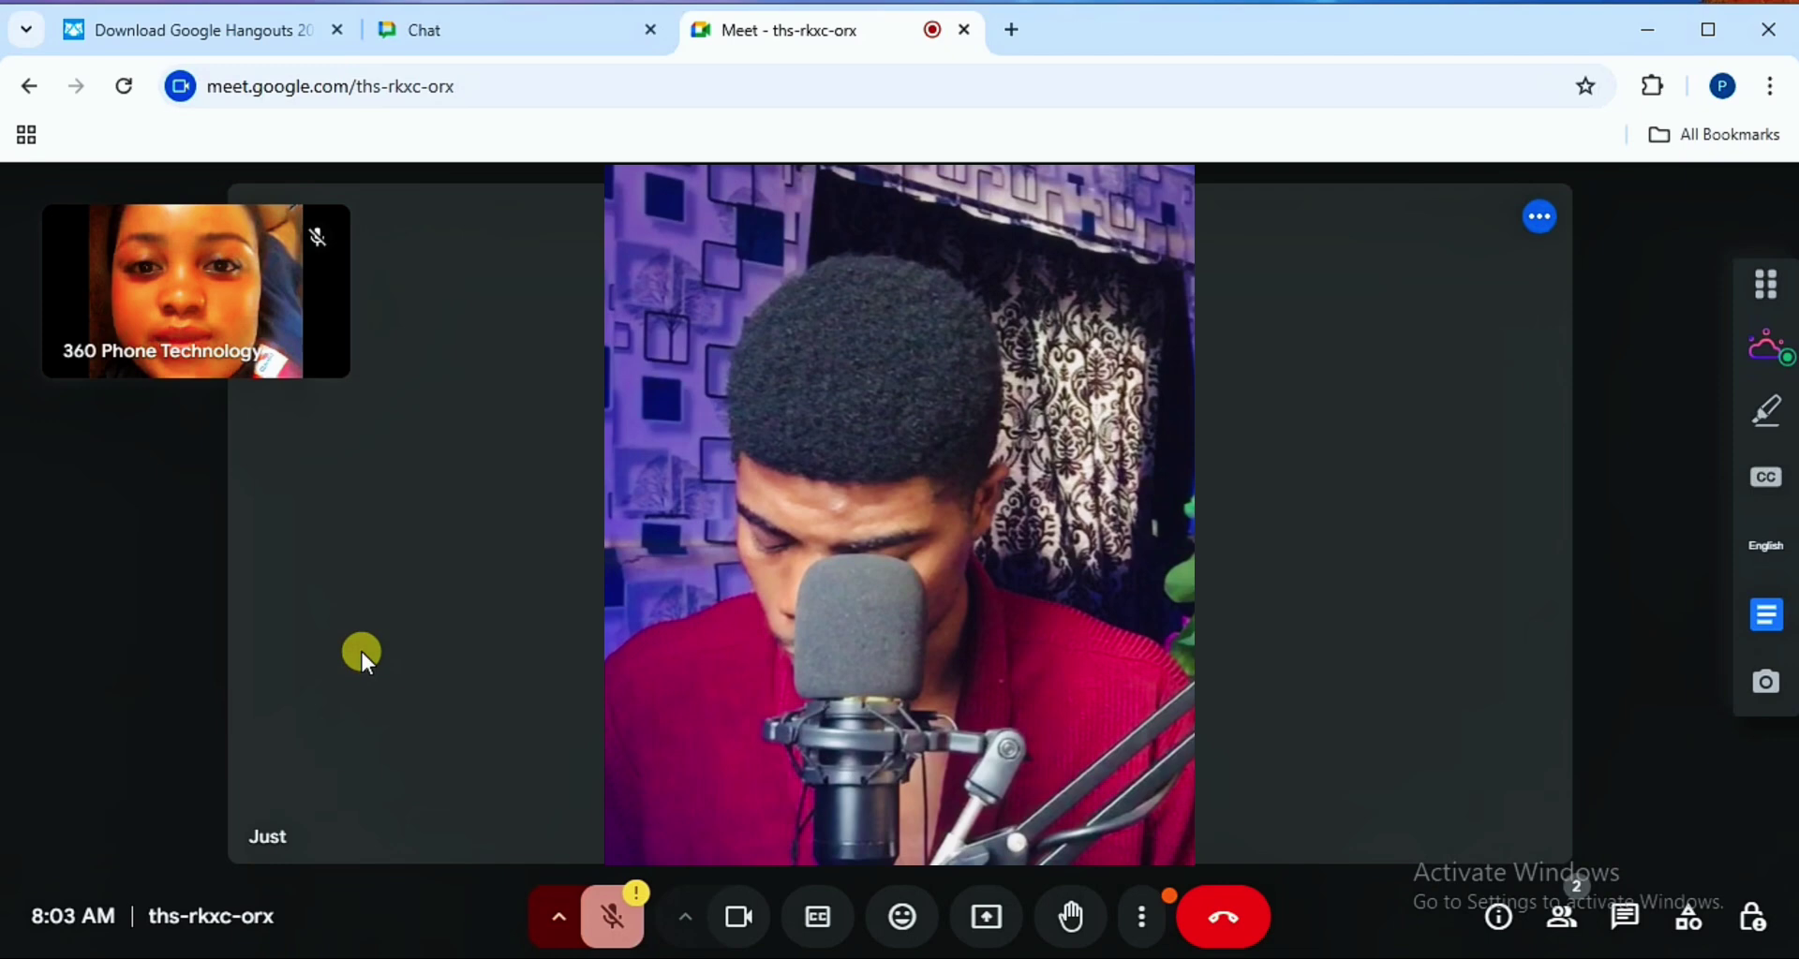
click(637, 923)
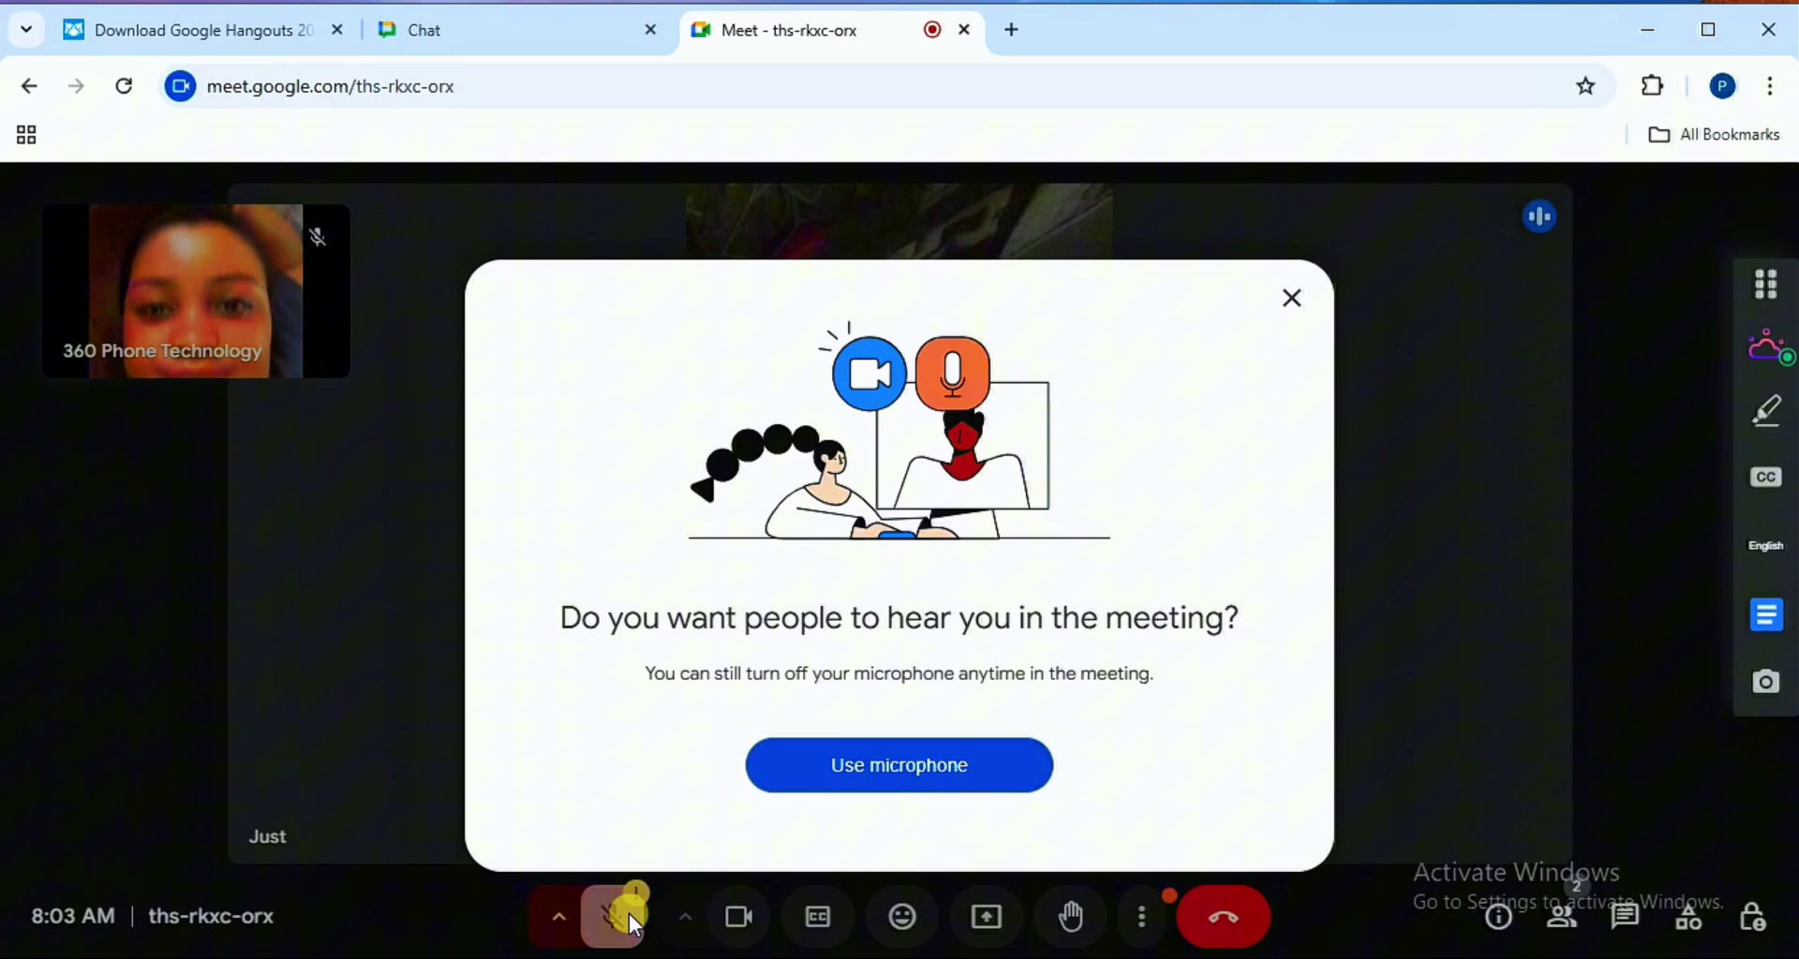
click(1291, 300)
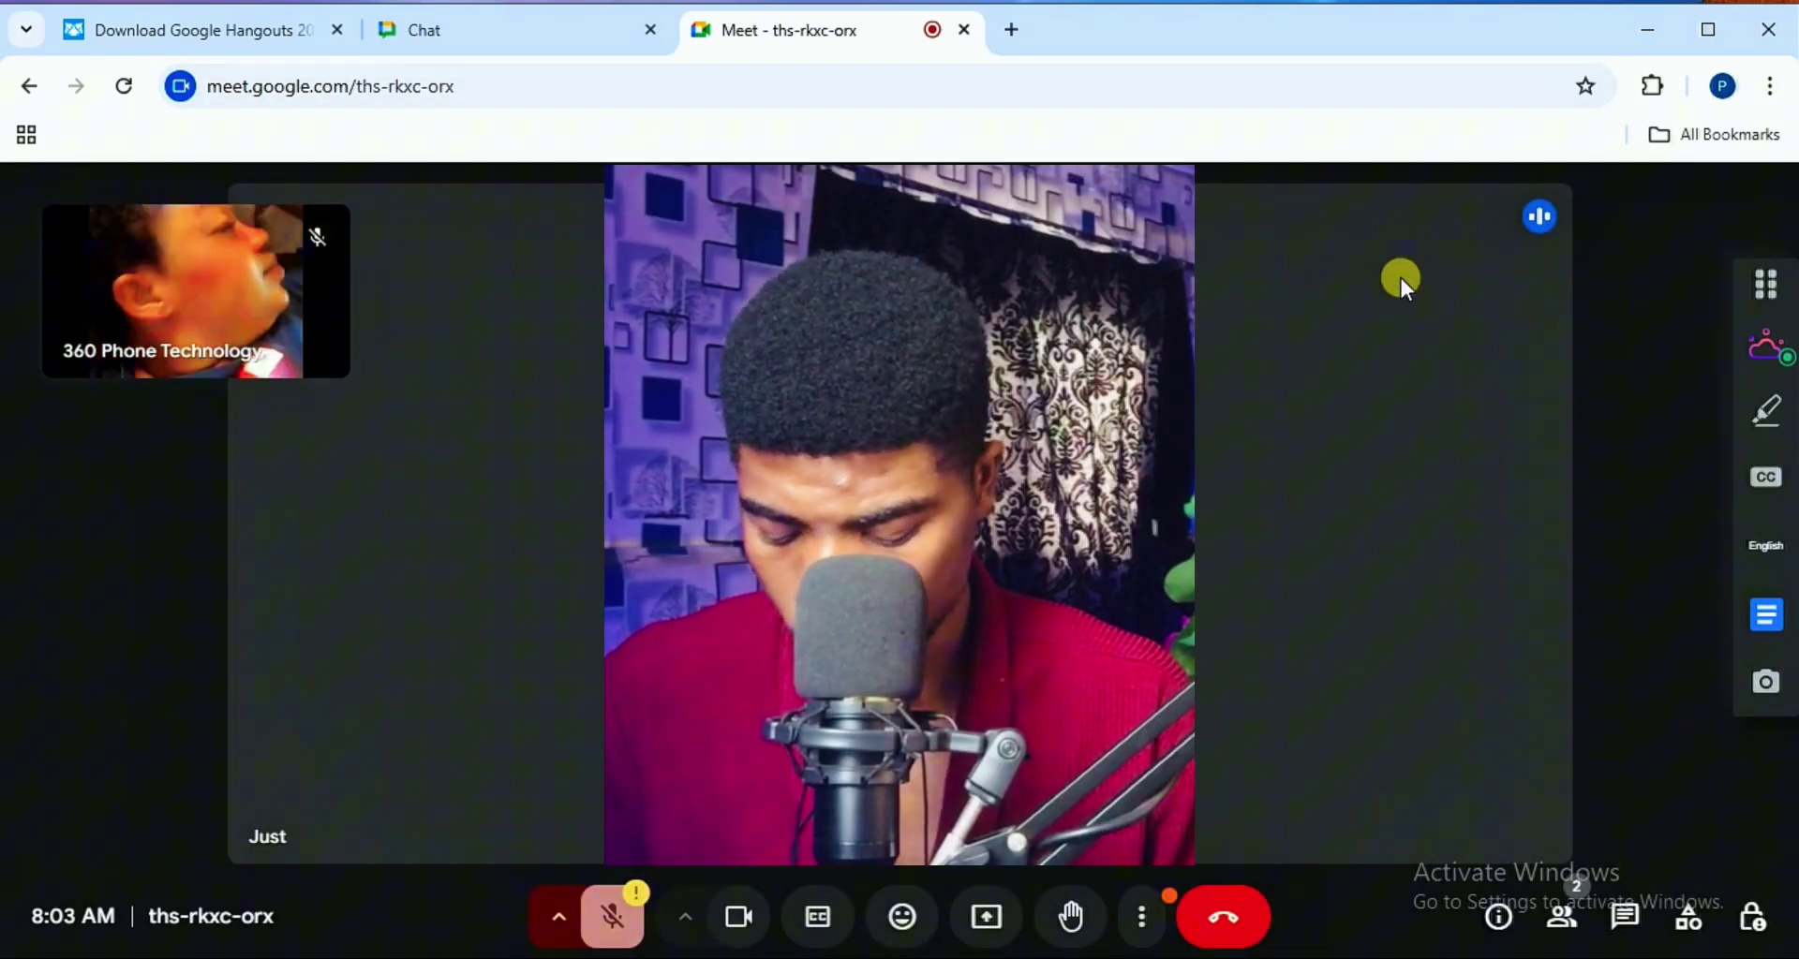